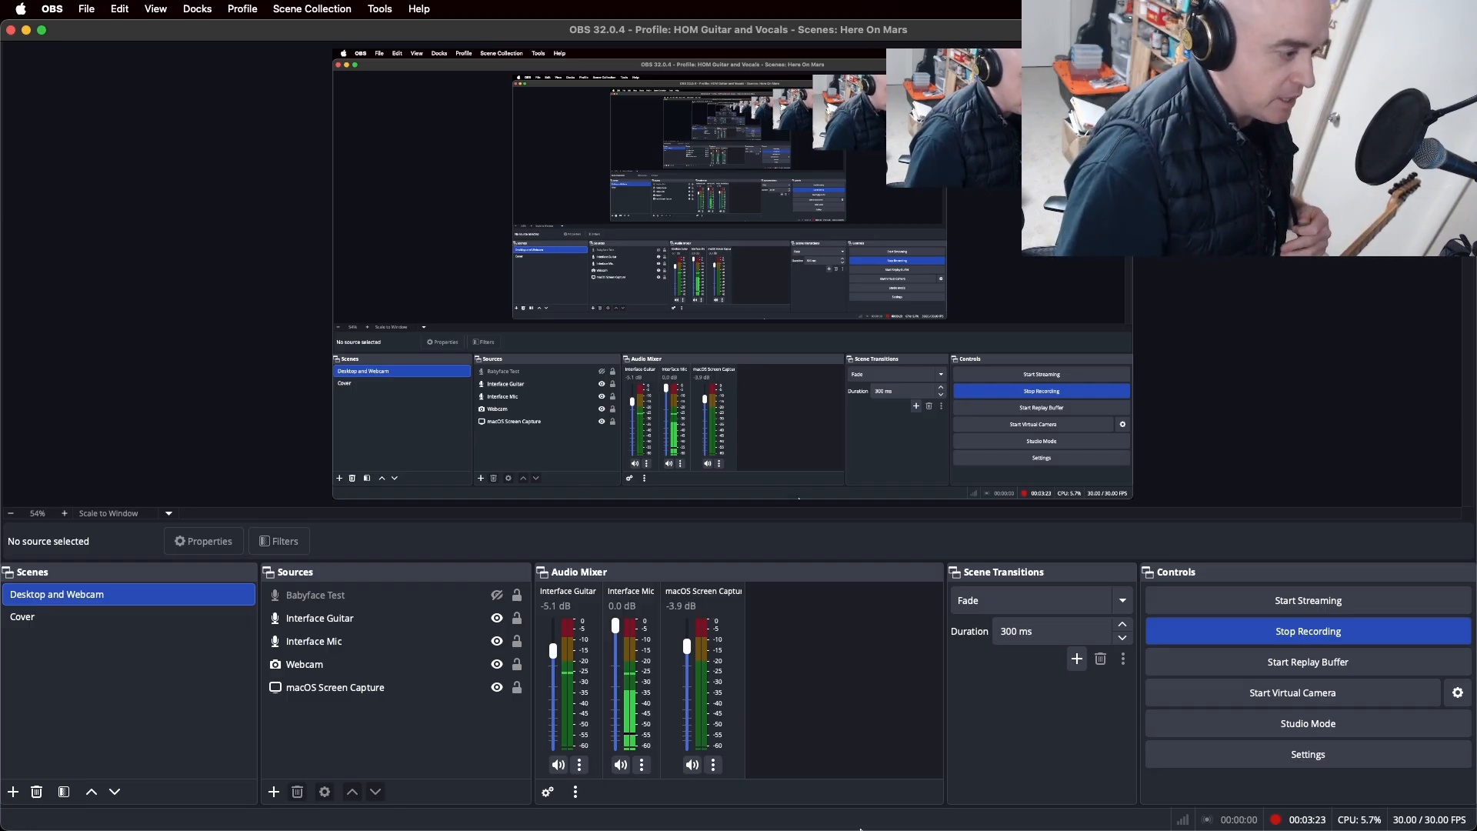
- Switch to Music, play the track 05 Ghost Planitia 010126, and minimise the Music window
mouse_move(877, 817)
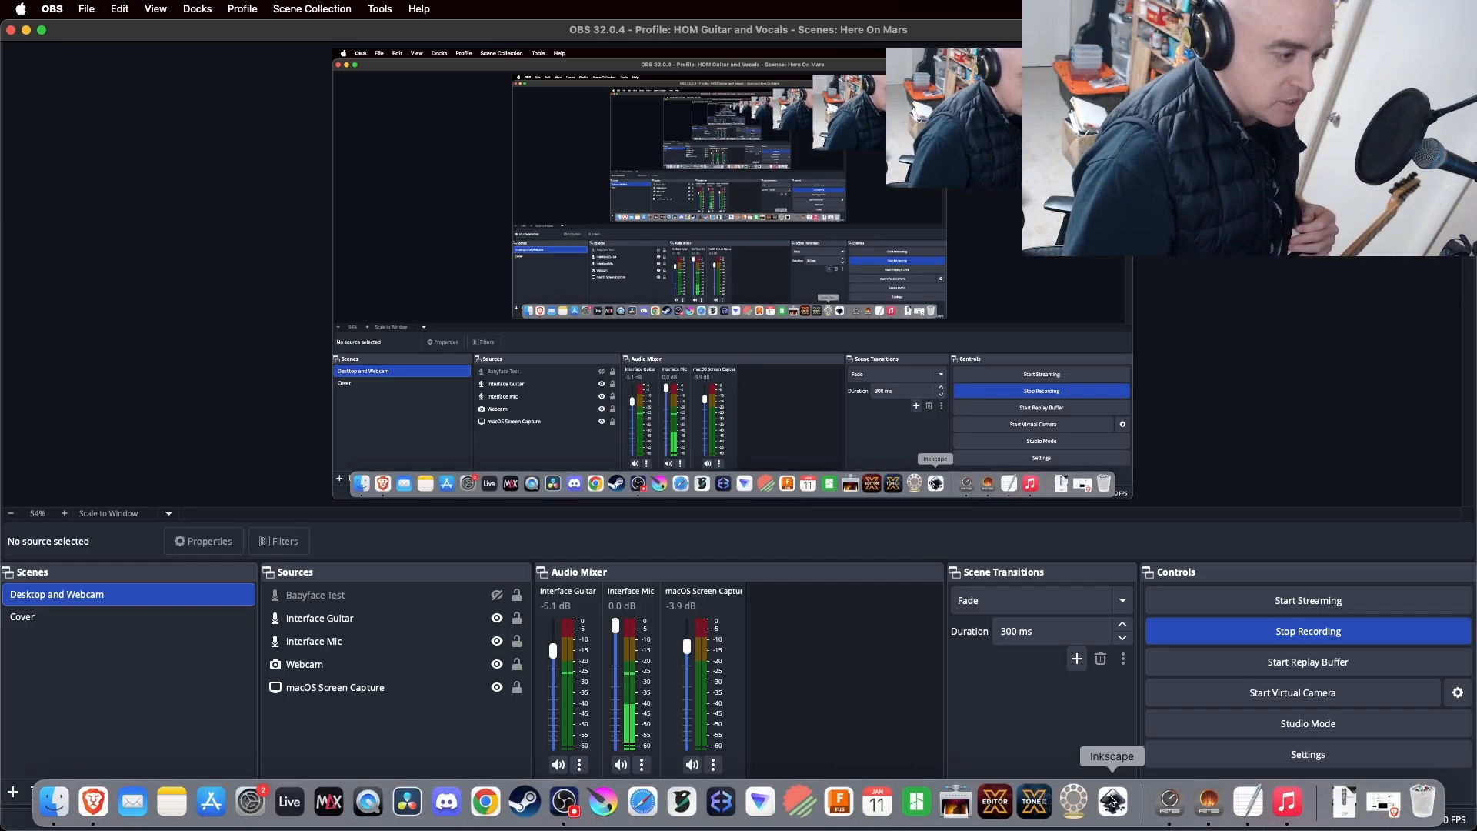
click(1287, 800)
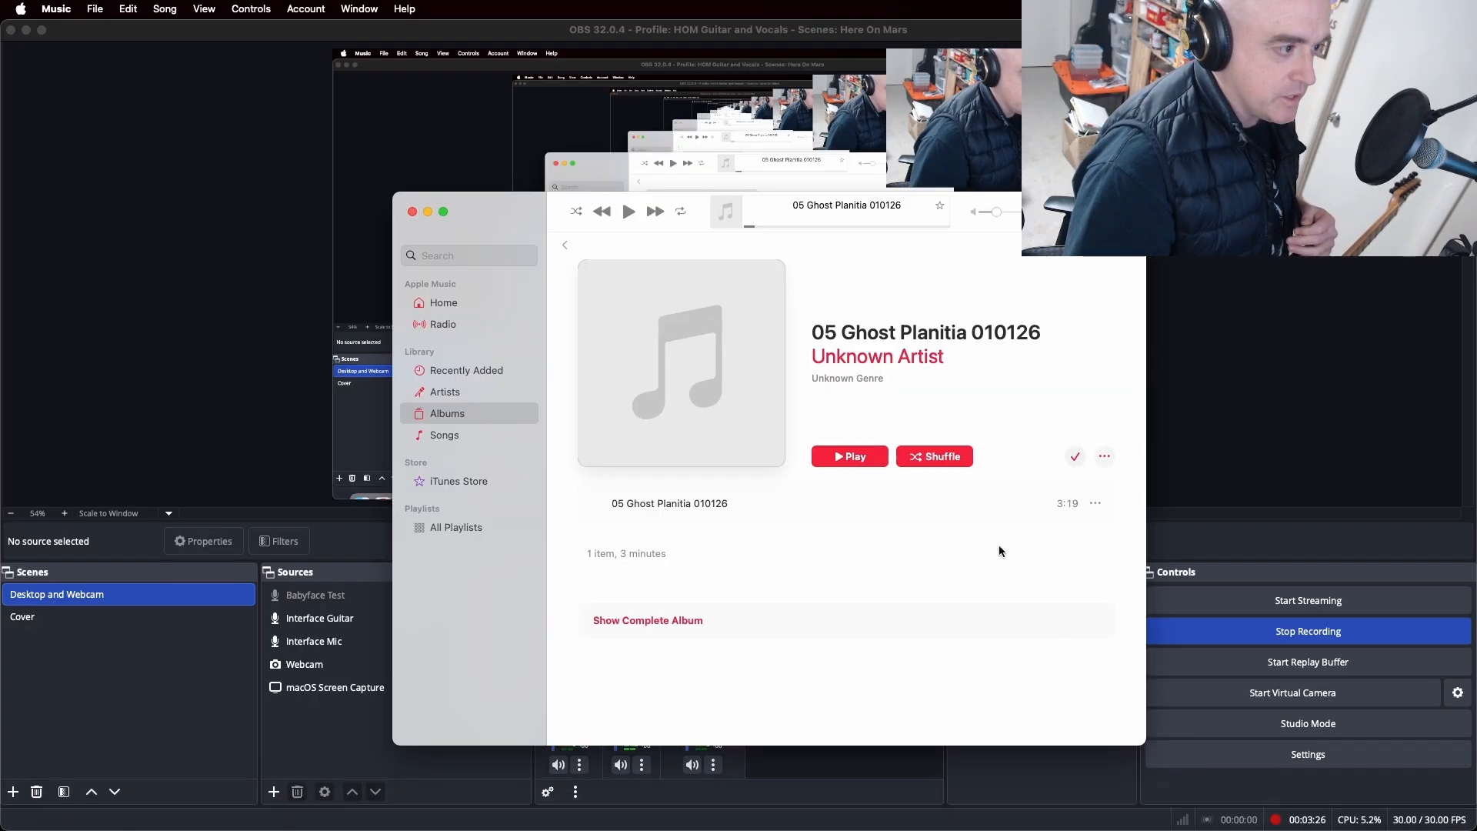
click(850, 456)
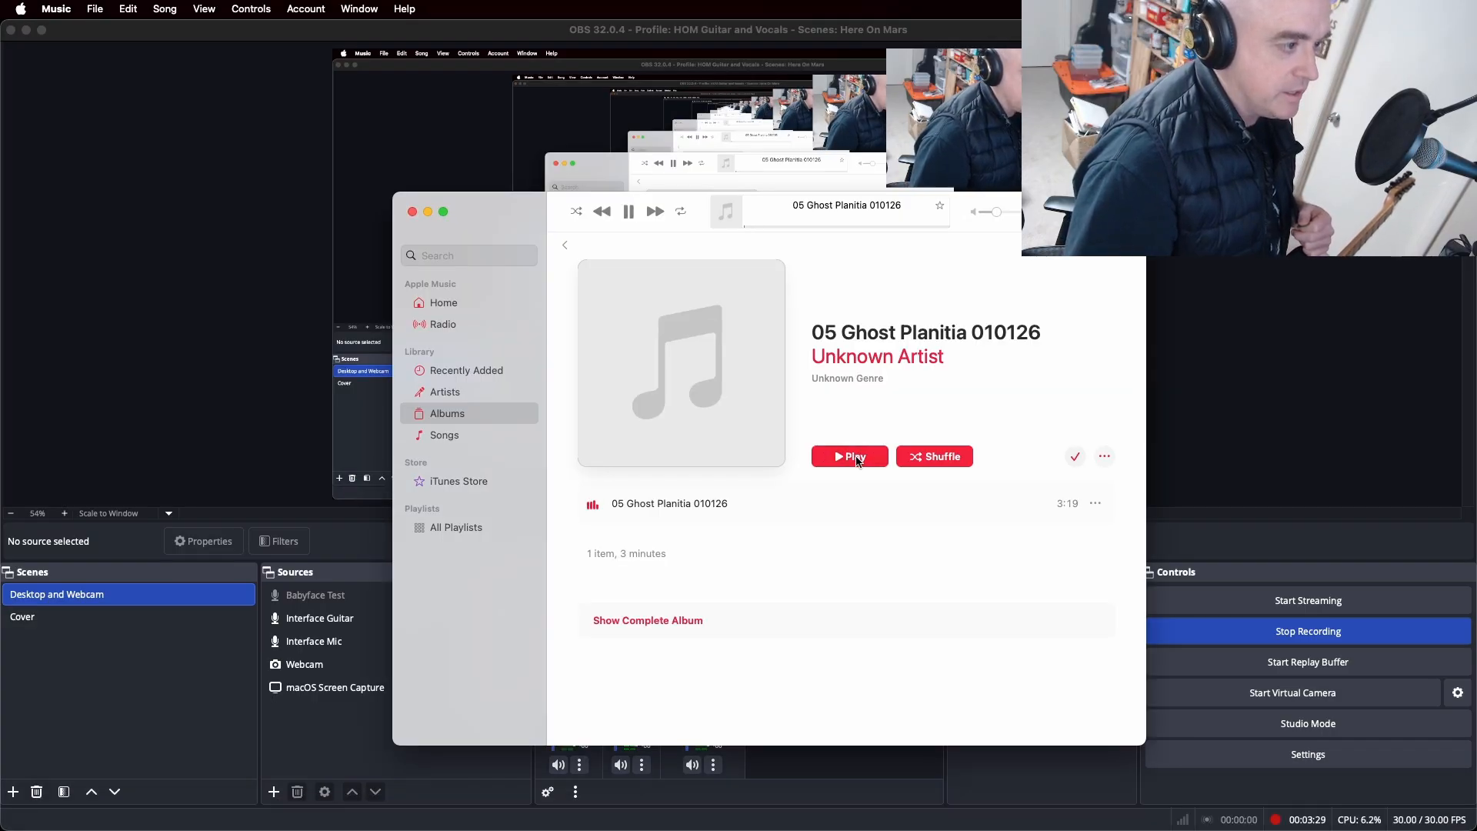
click(428, 212)
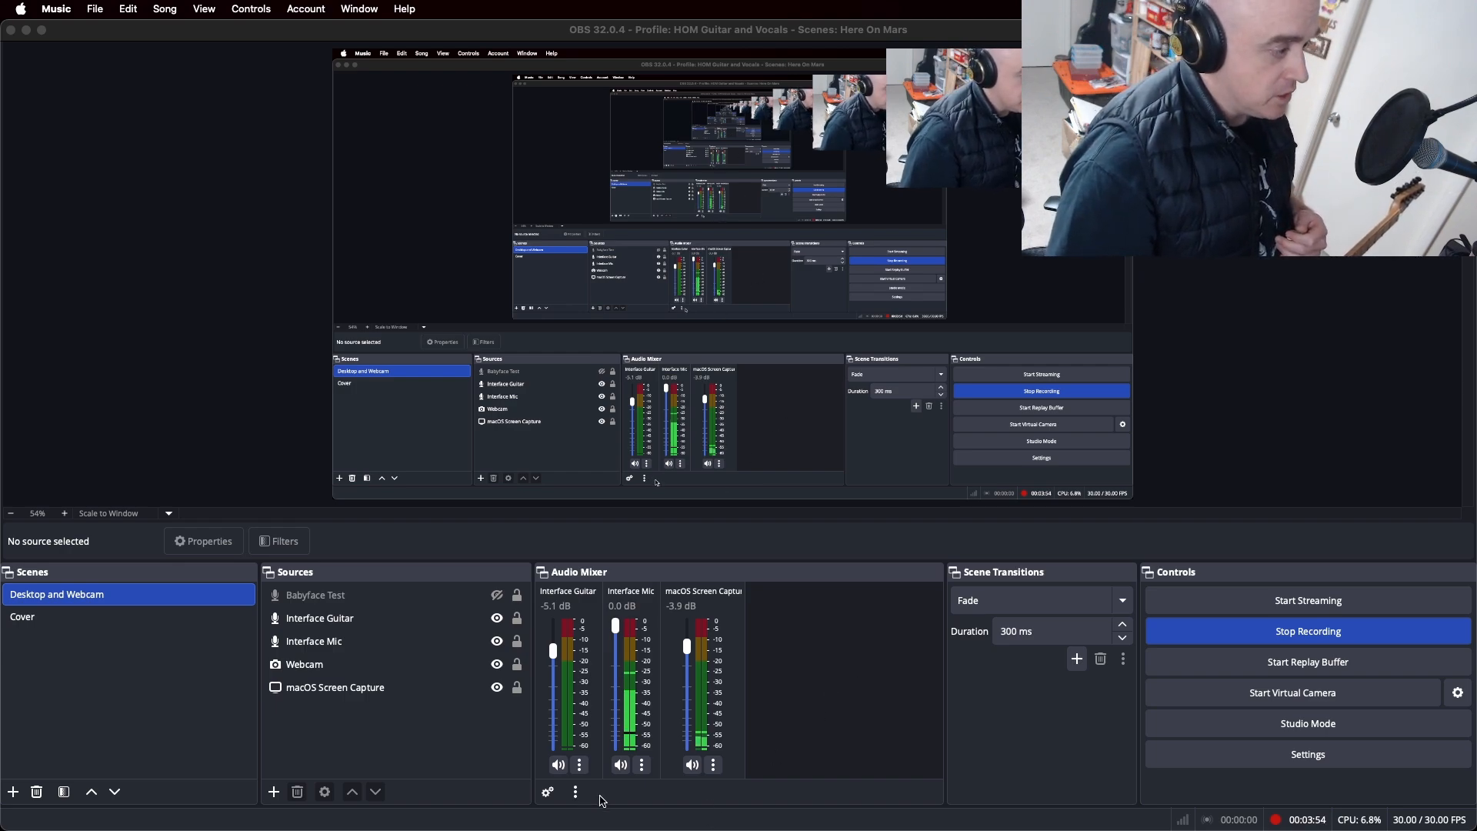
- Add a new visible Audio Input Capture source named Demo to the Desktop and Webcam scene
click(274, 792)
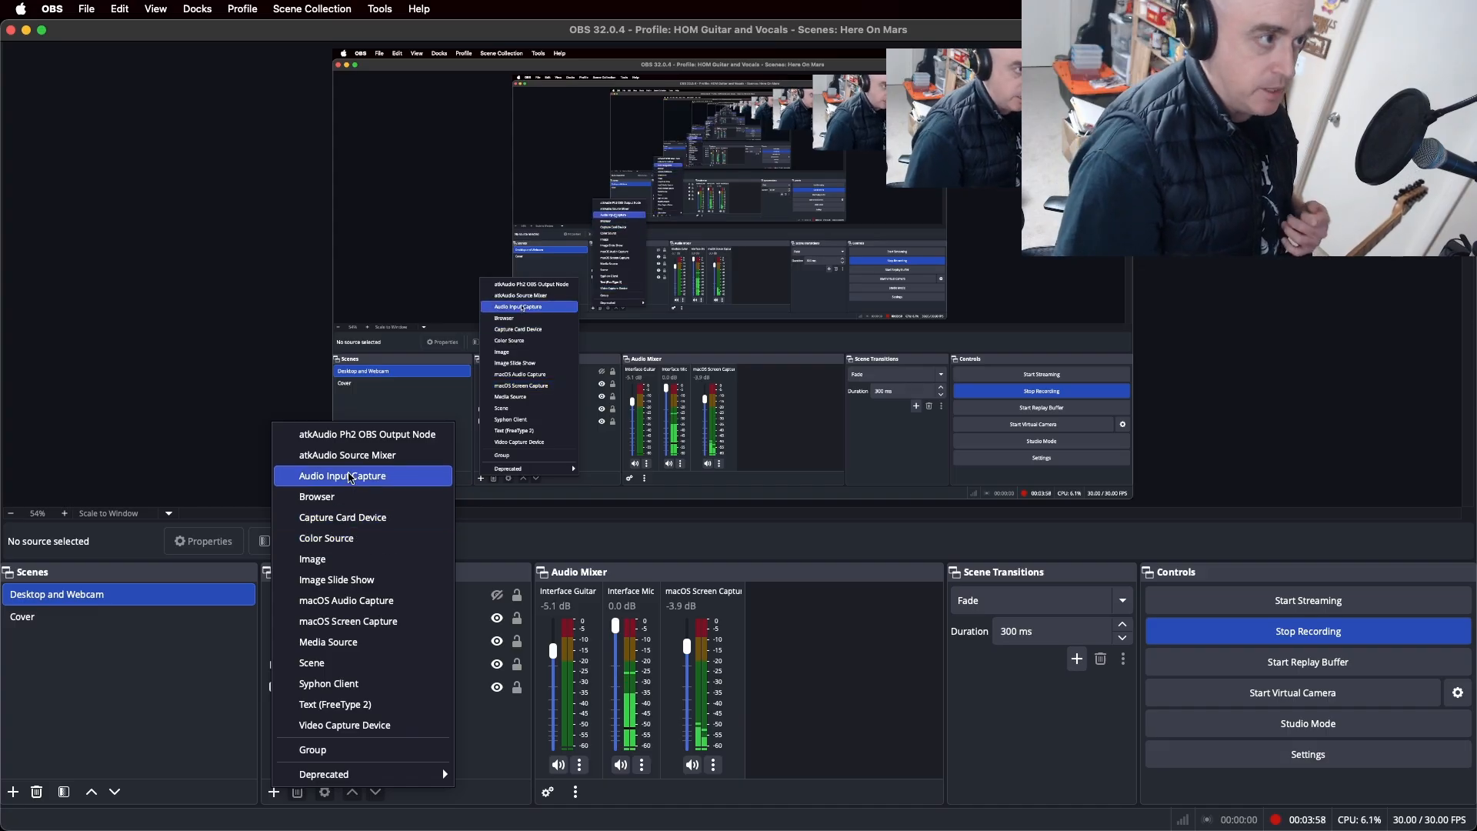
click(351, 477)
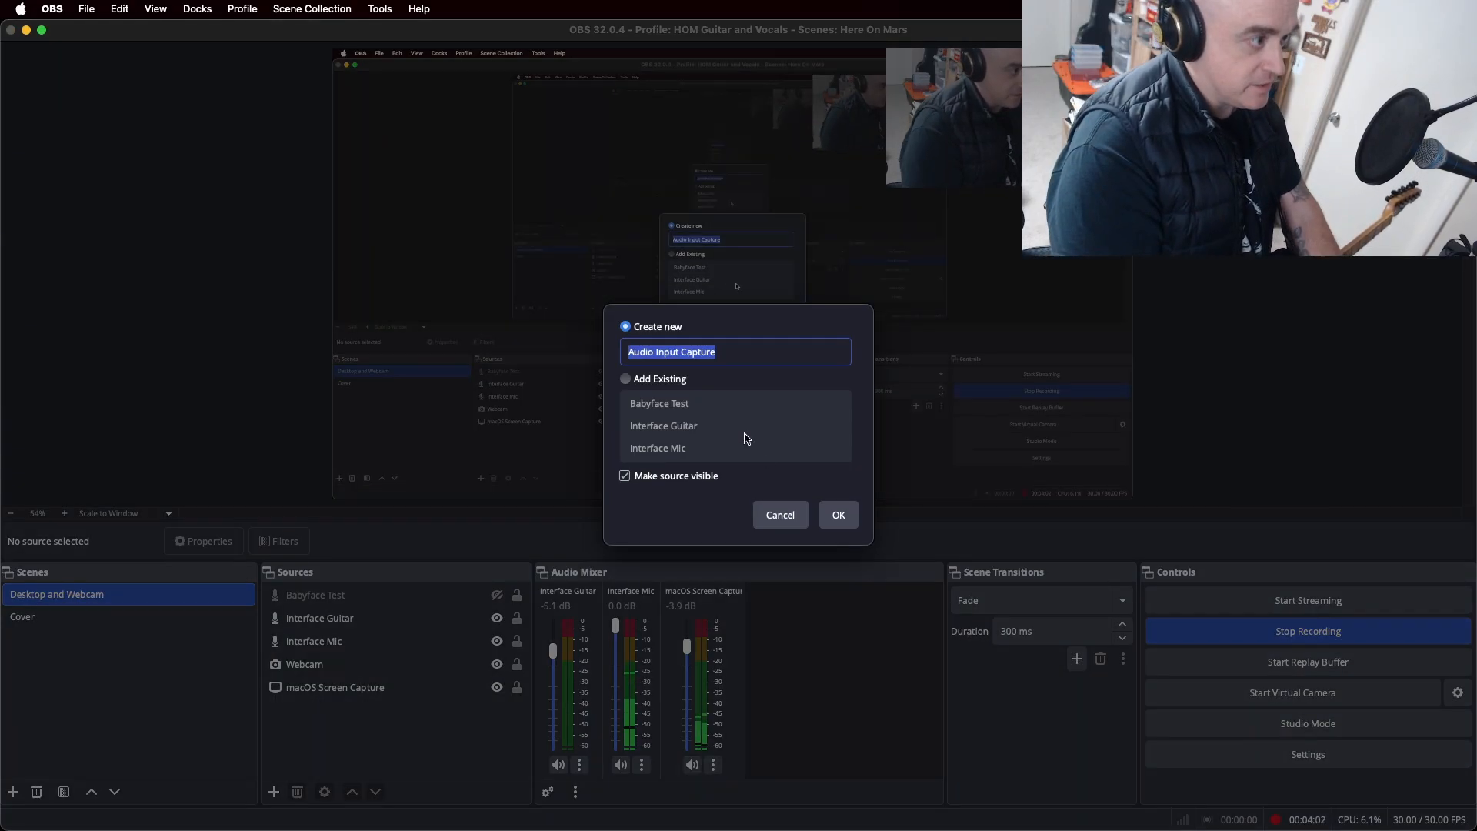
text(Demo)
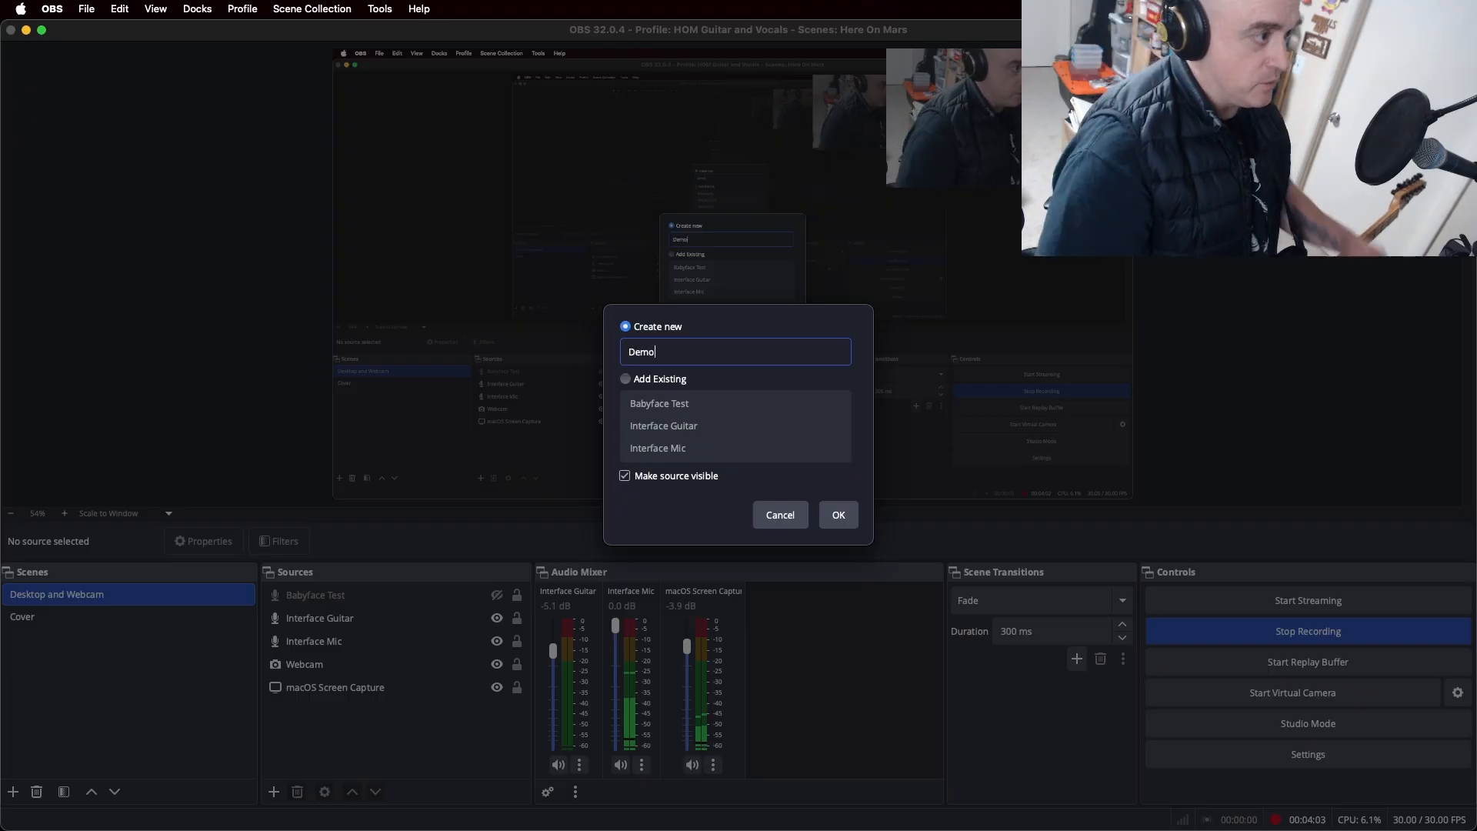
click(839, 515)
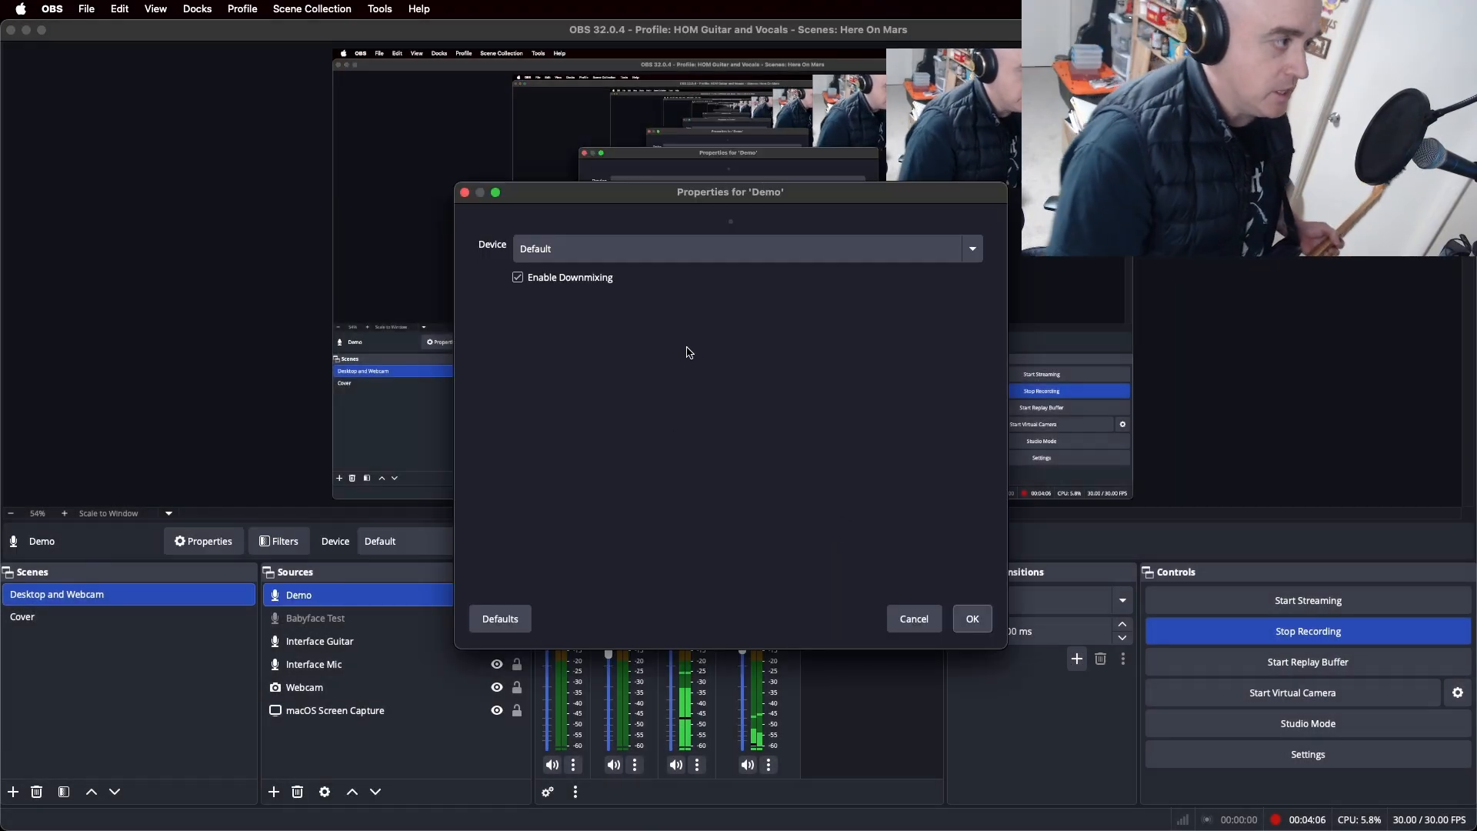
- Set the Demo source's device to the Babyface Pro and disable downmixing
click(695, 250)
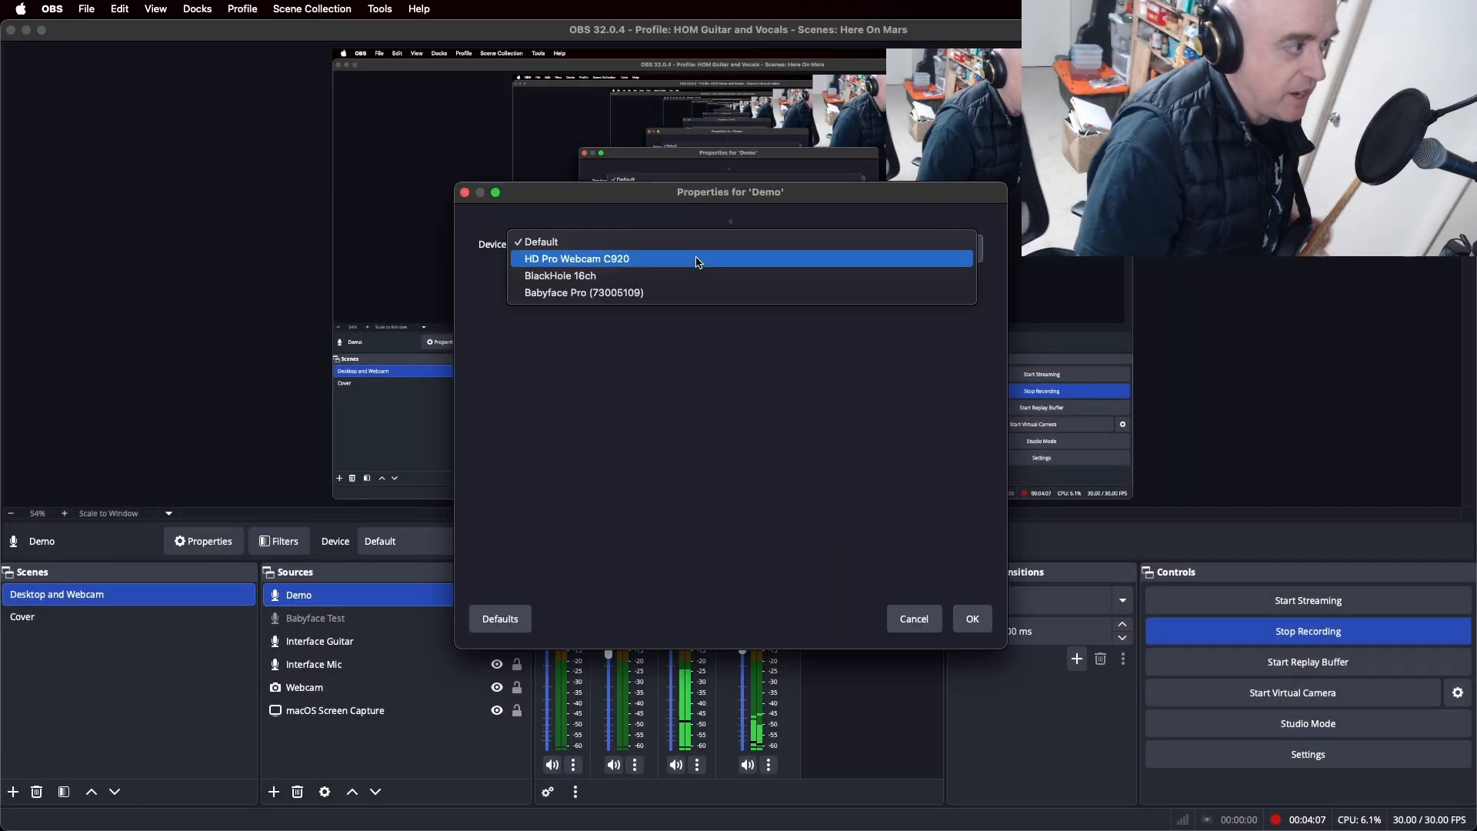
click(687, 297)
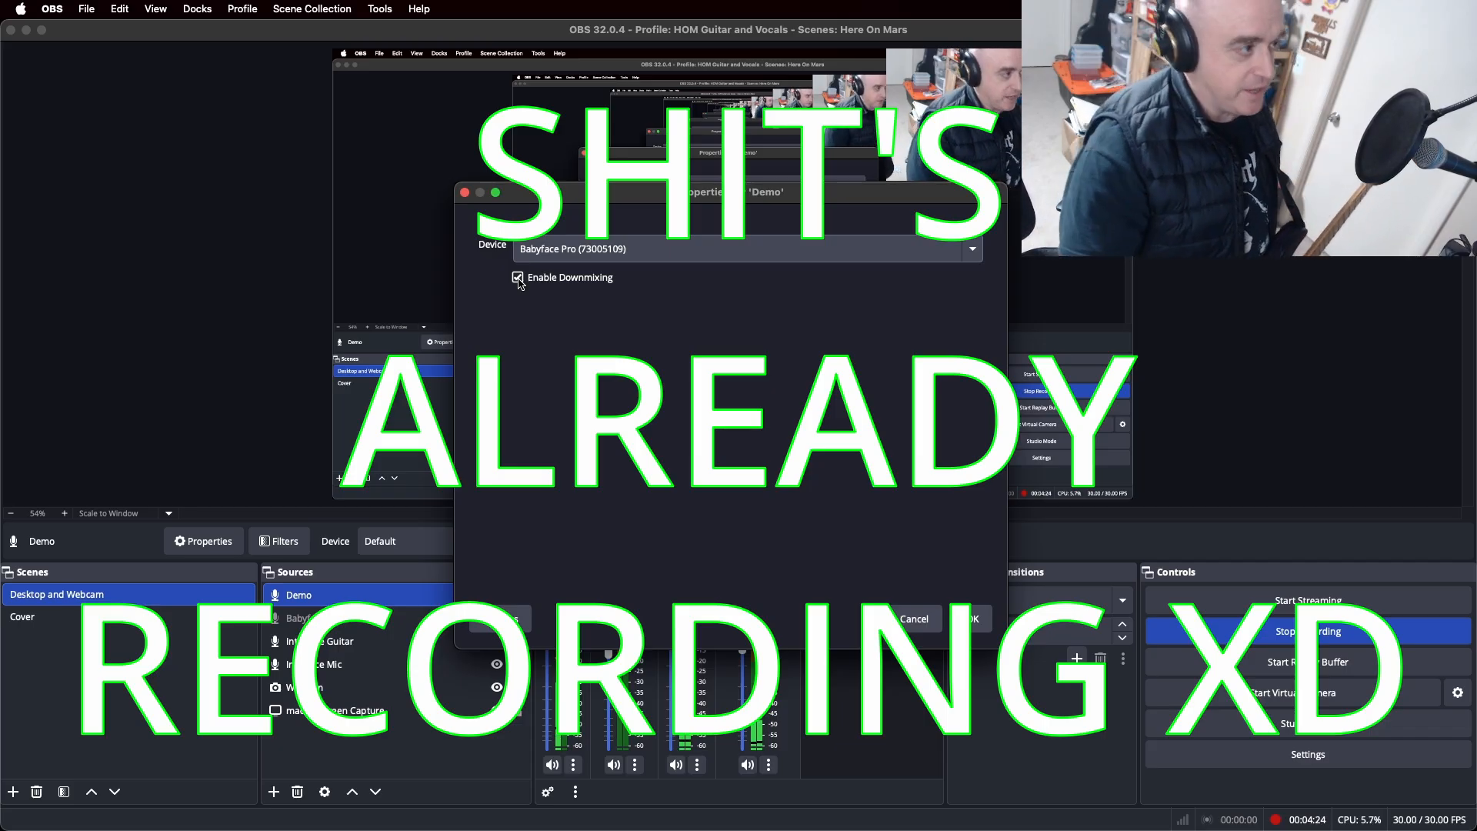
click(519, 281)
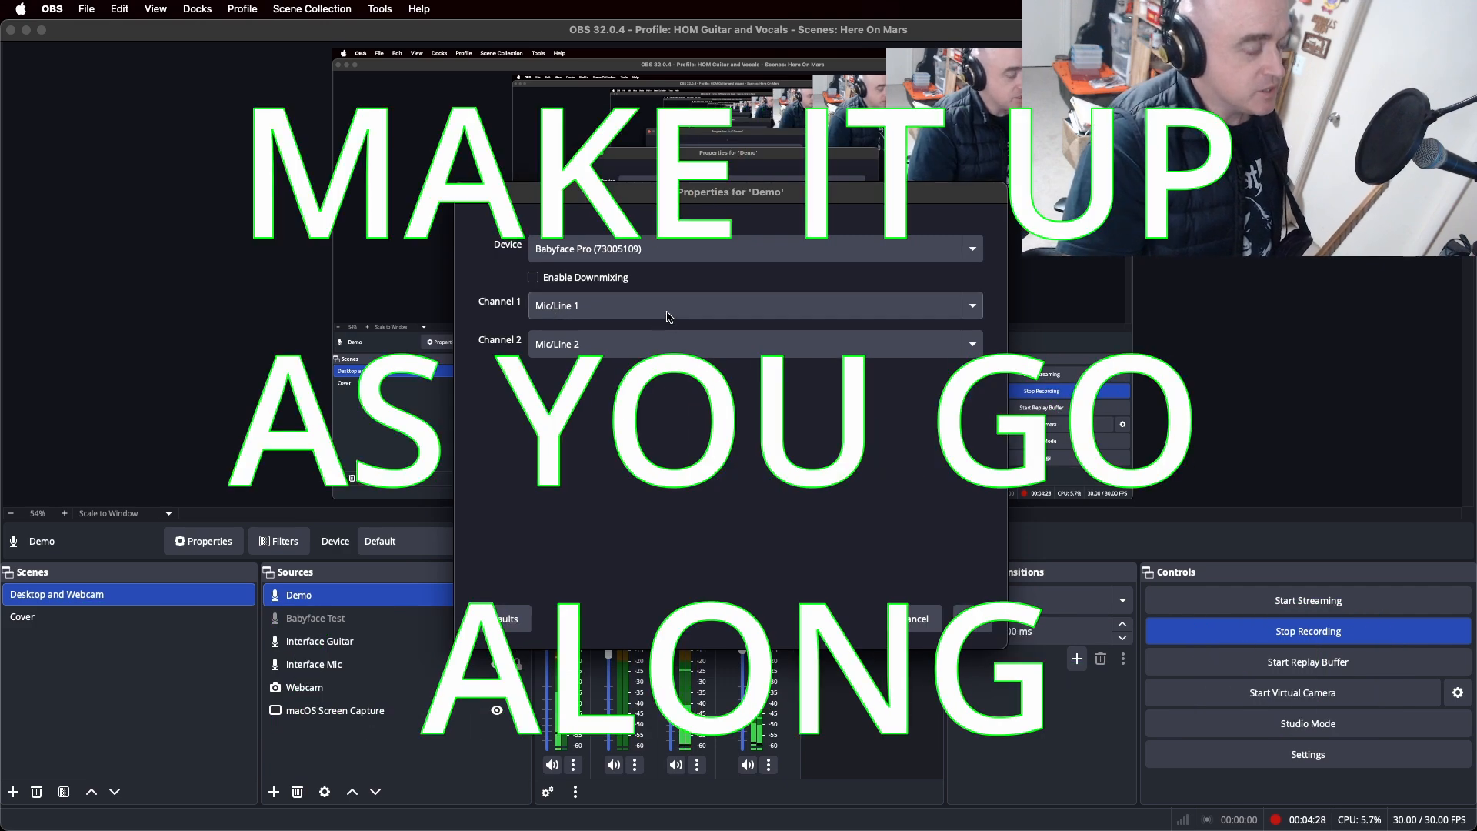
- Assign Instr. 1 to Channel 1 and None to Channel 2 of the Demo source, and accept the properties
click(668, 315)
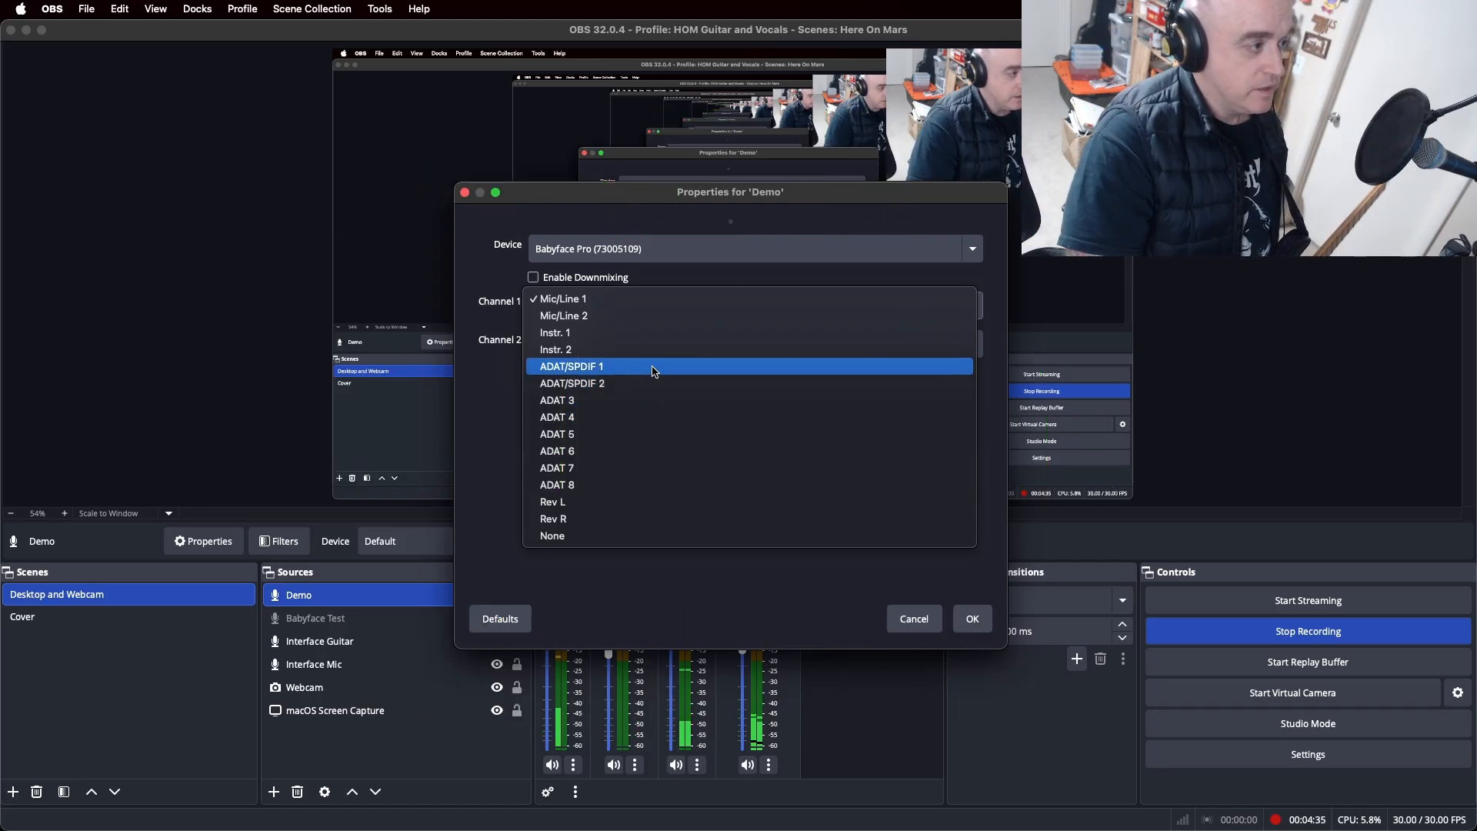
click(653, 340)
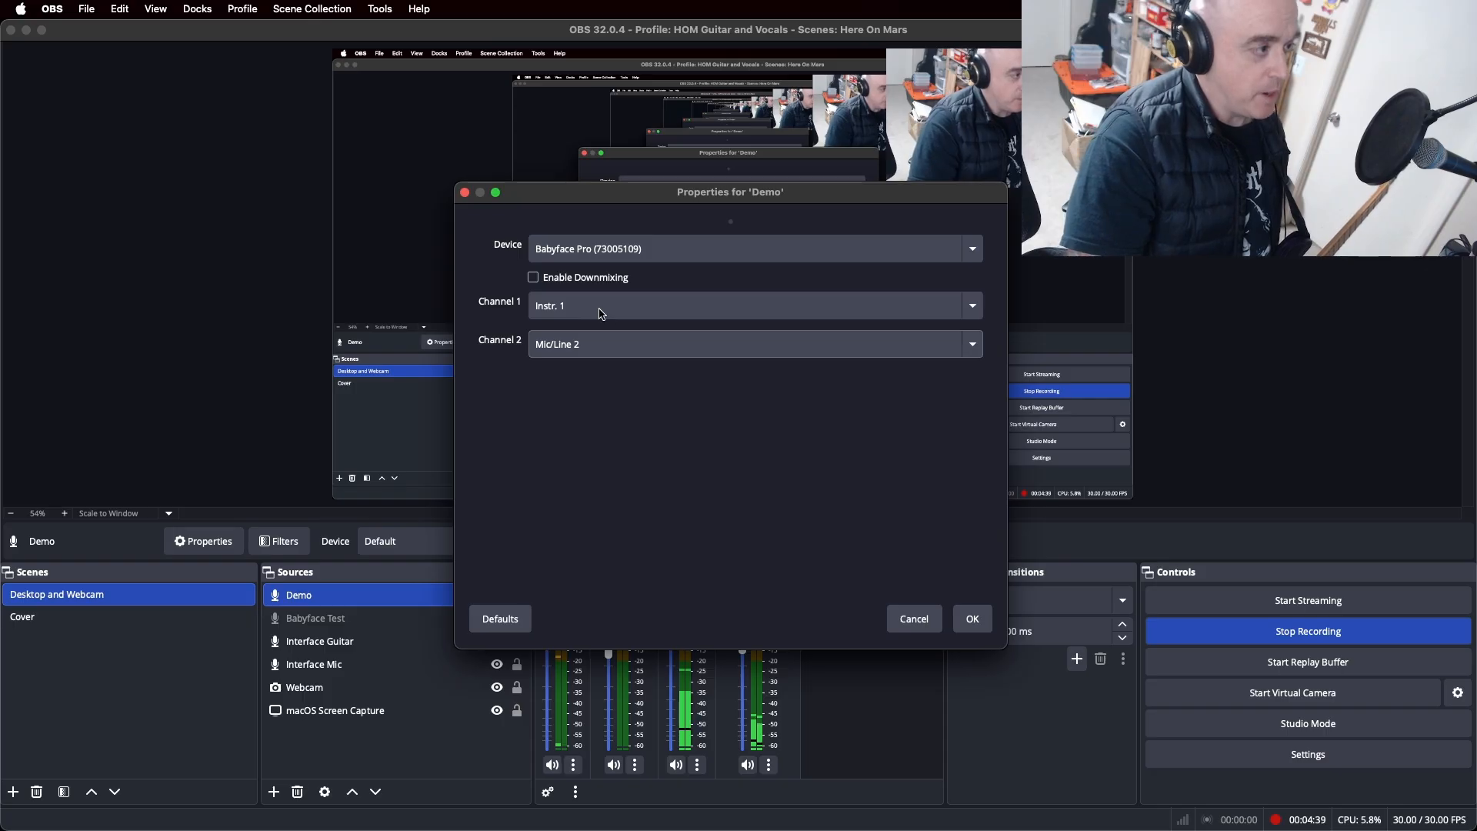
click(589, 343)
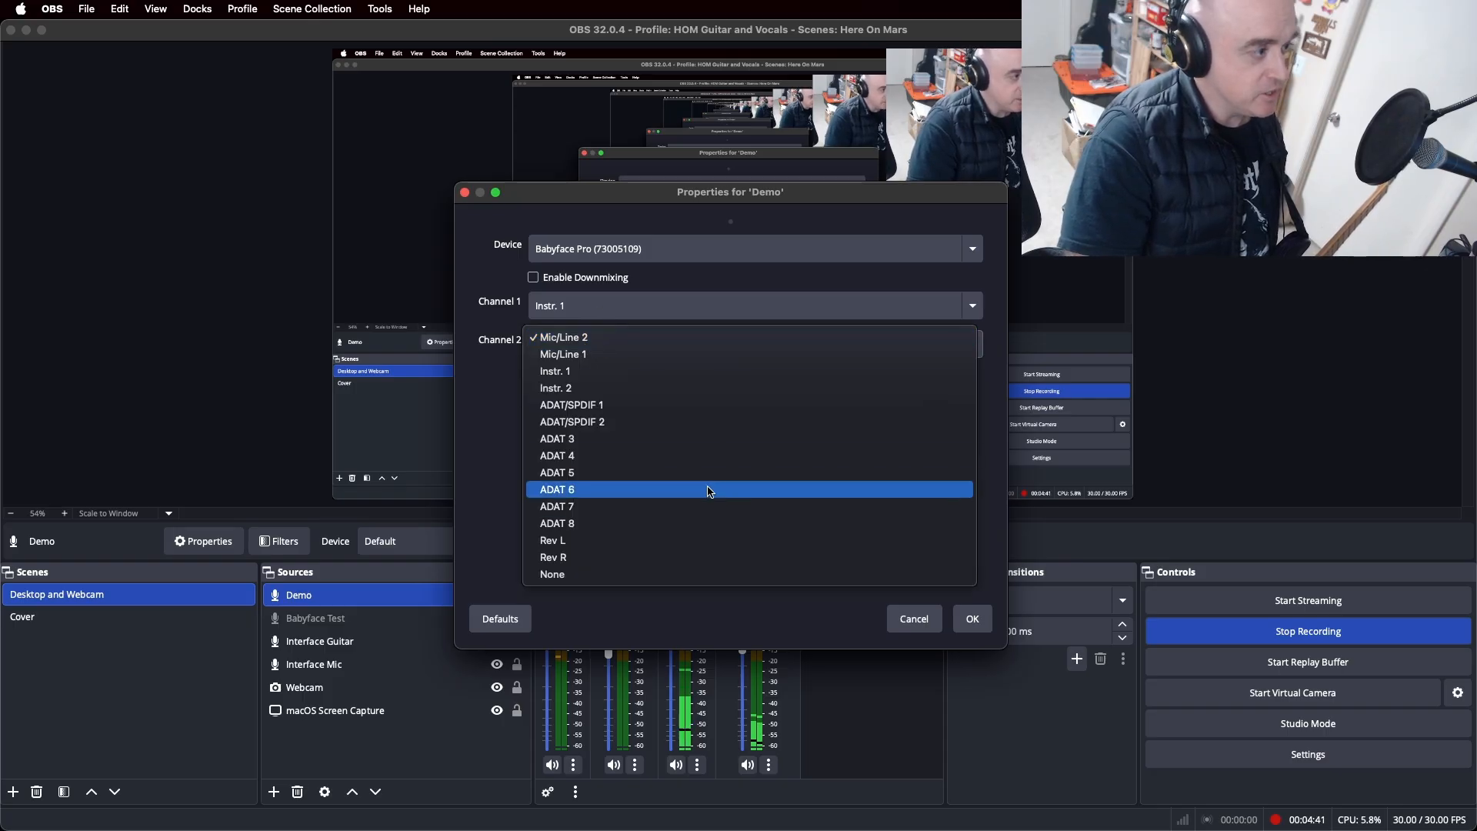
click(639, 582)
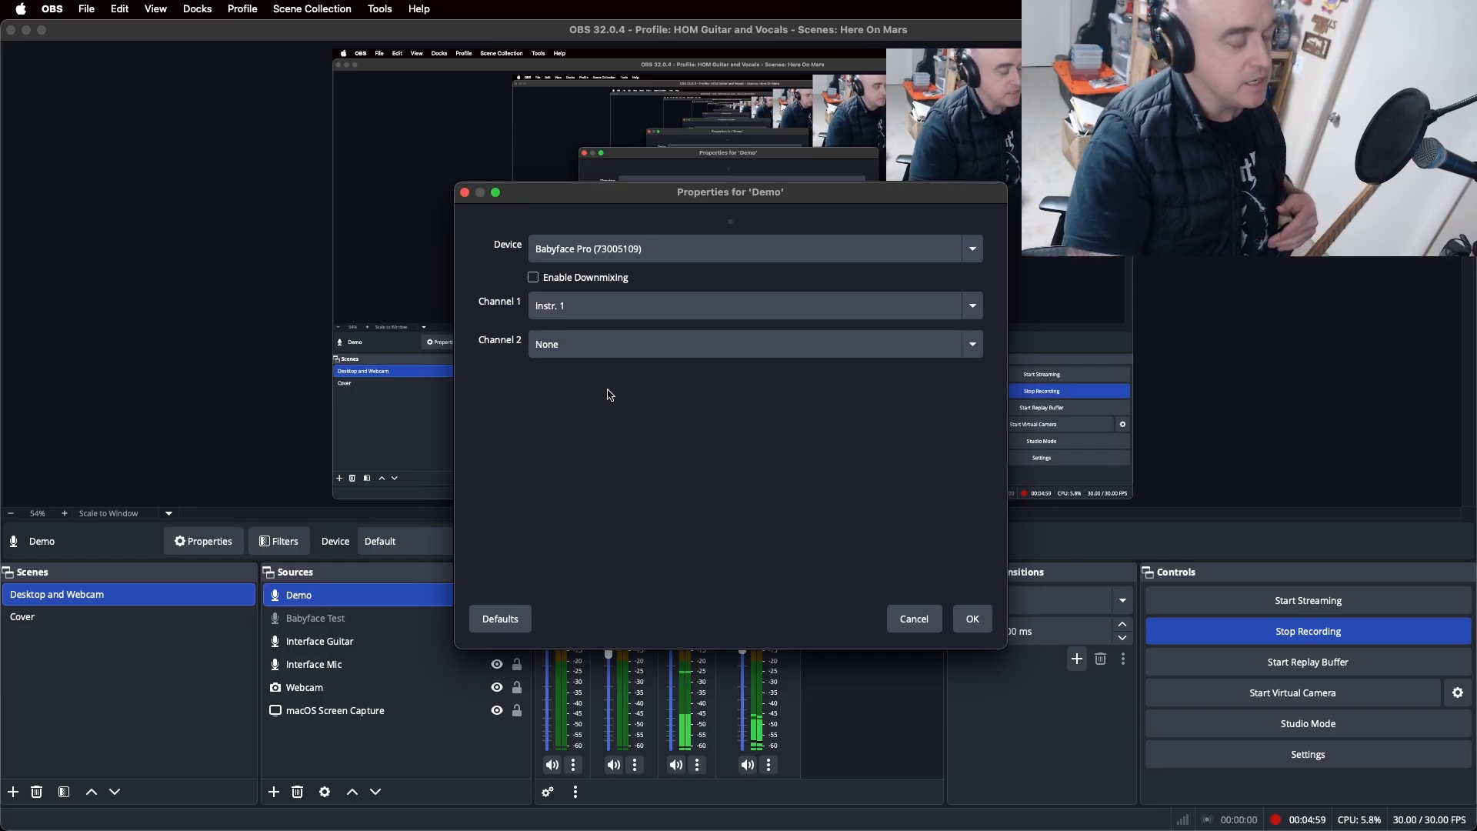
click(975, 620)
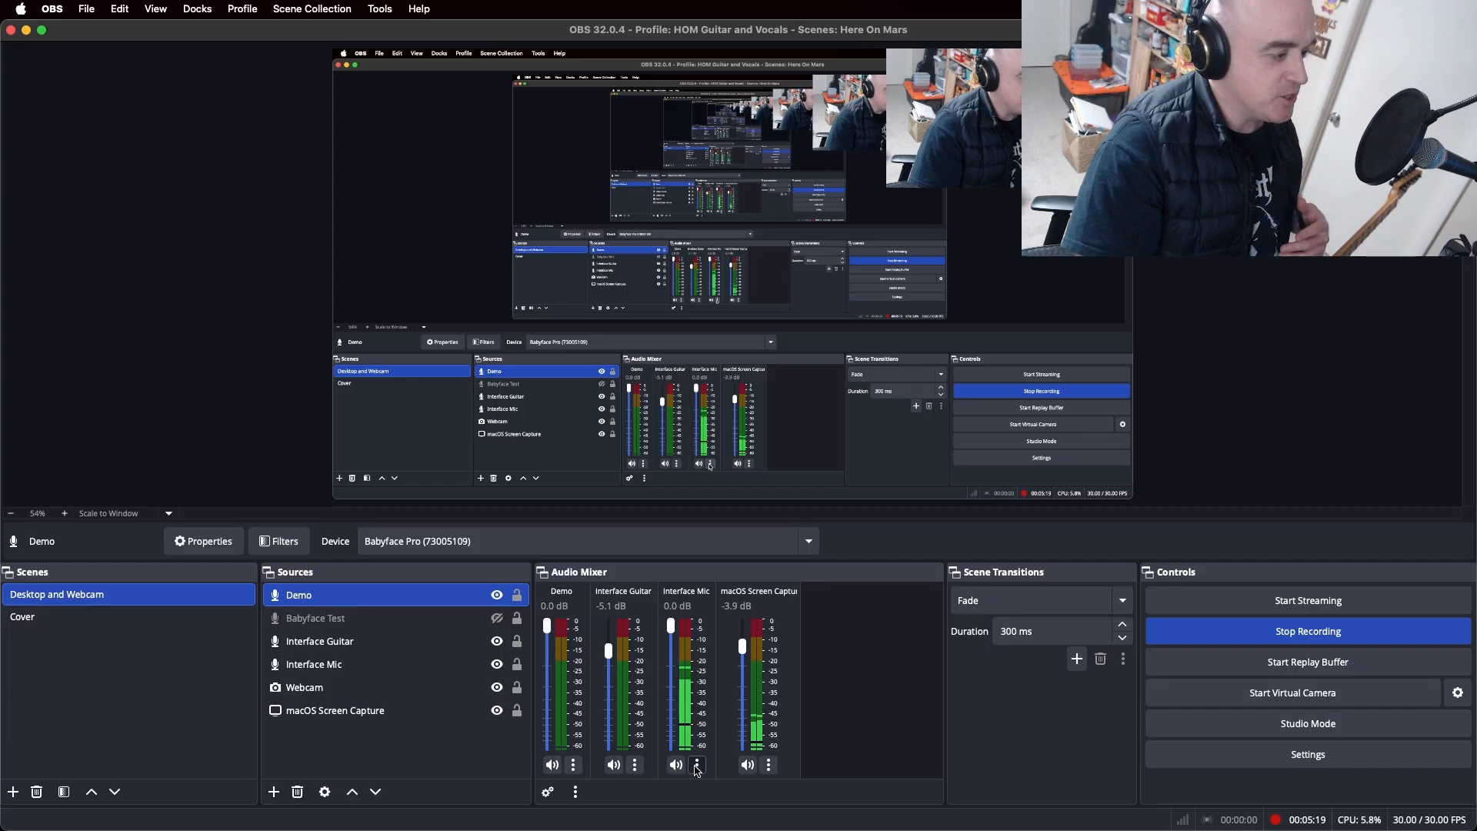
- Review the Interface Mic source's device and channel assignments, including the available Channel 1 inputs, without changing them
click(698, 765)
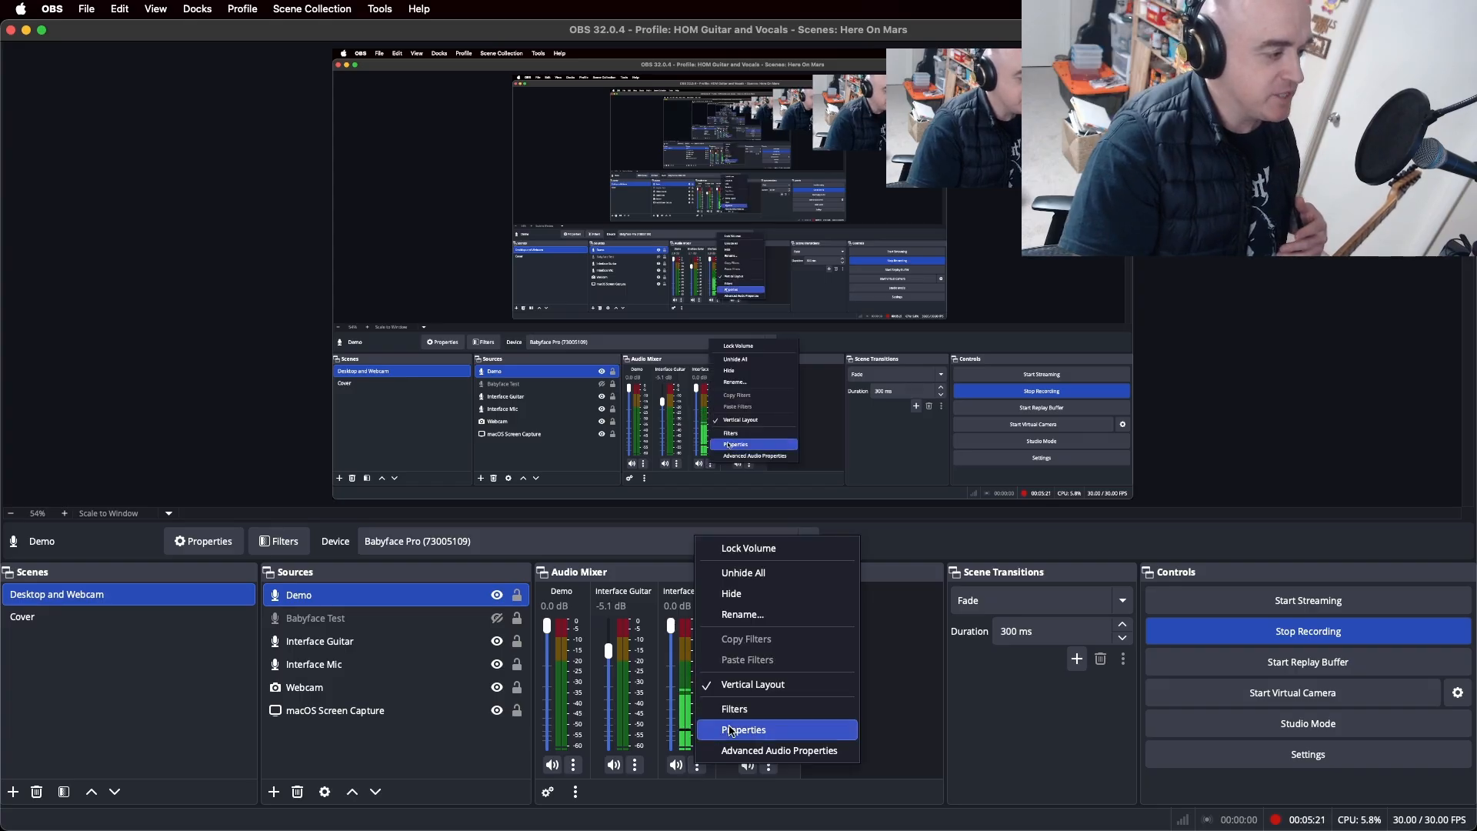
click(732, 731)
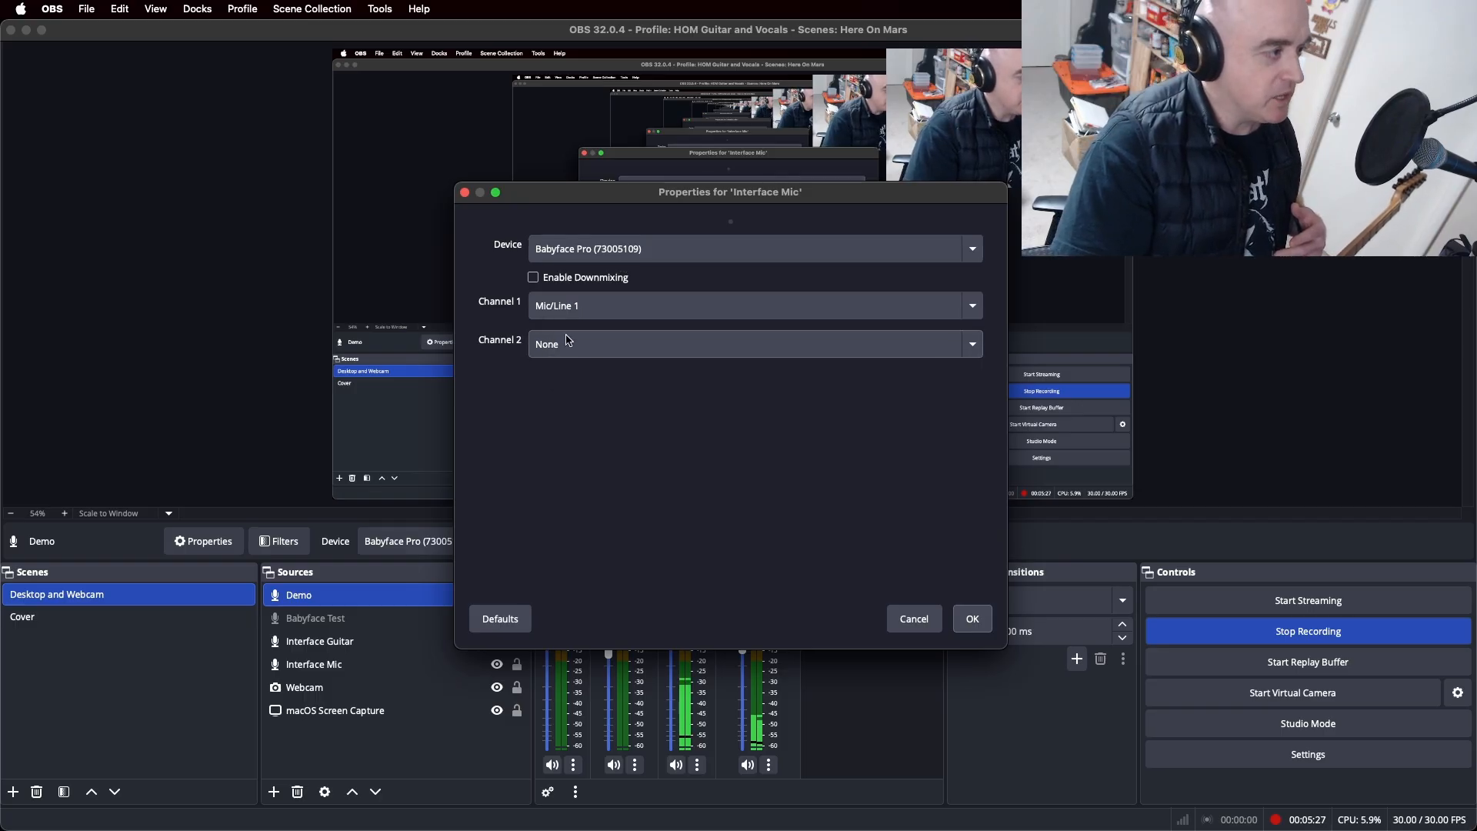
click(573, 311)
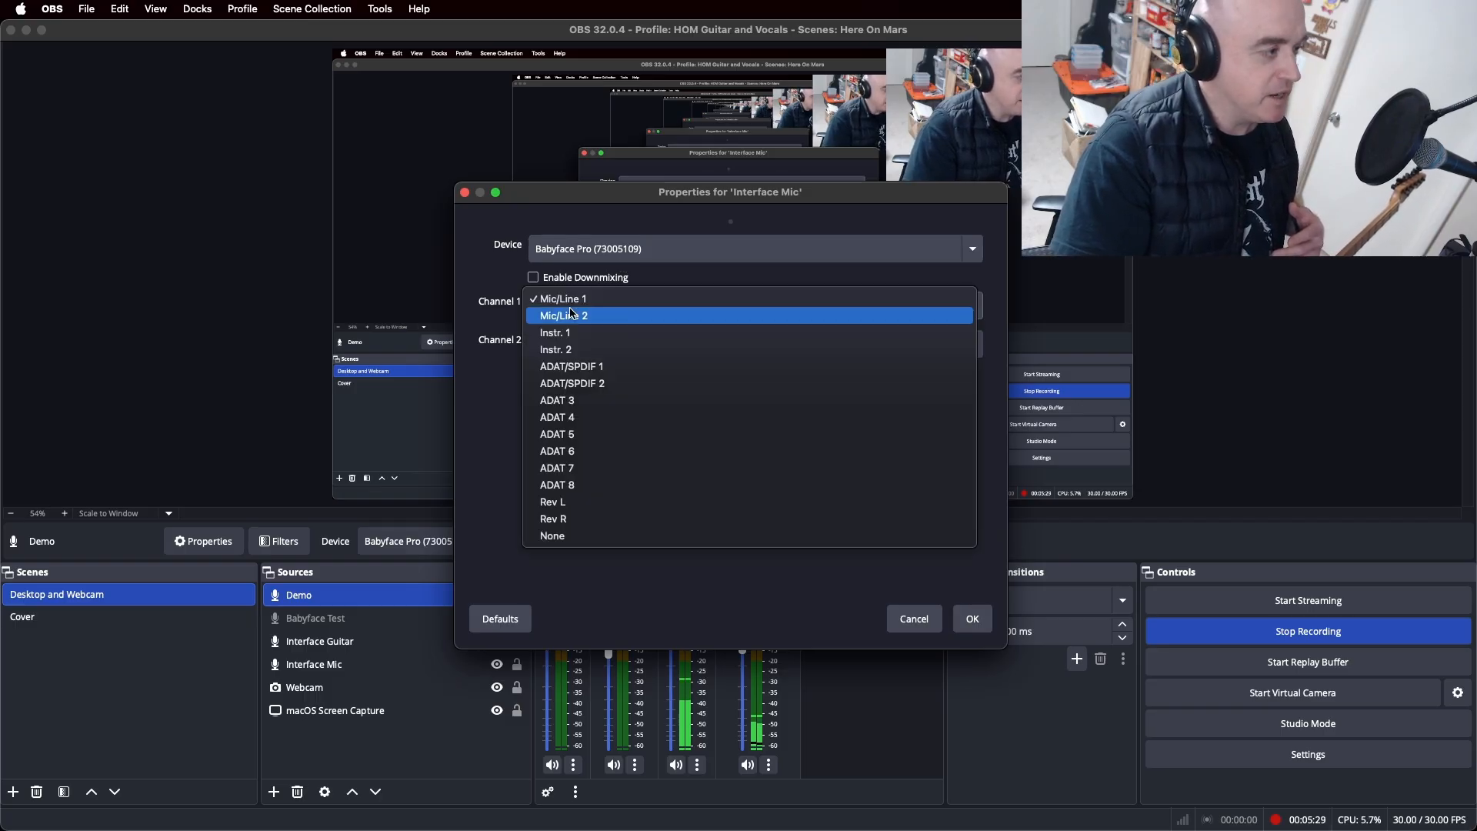
click(485, 497)
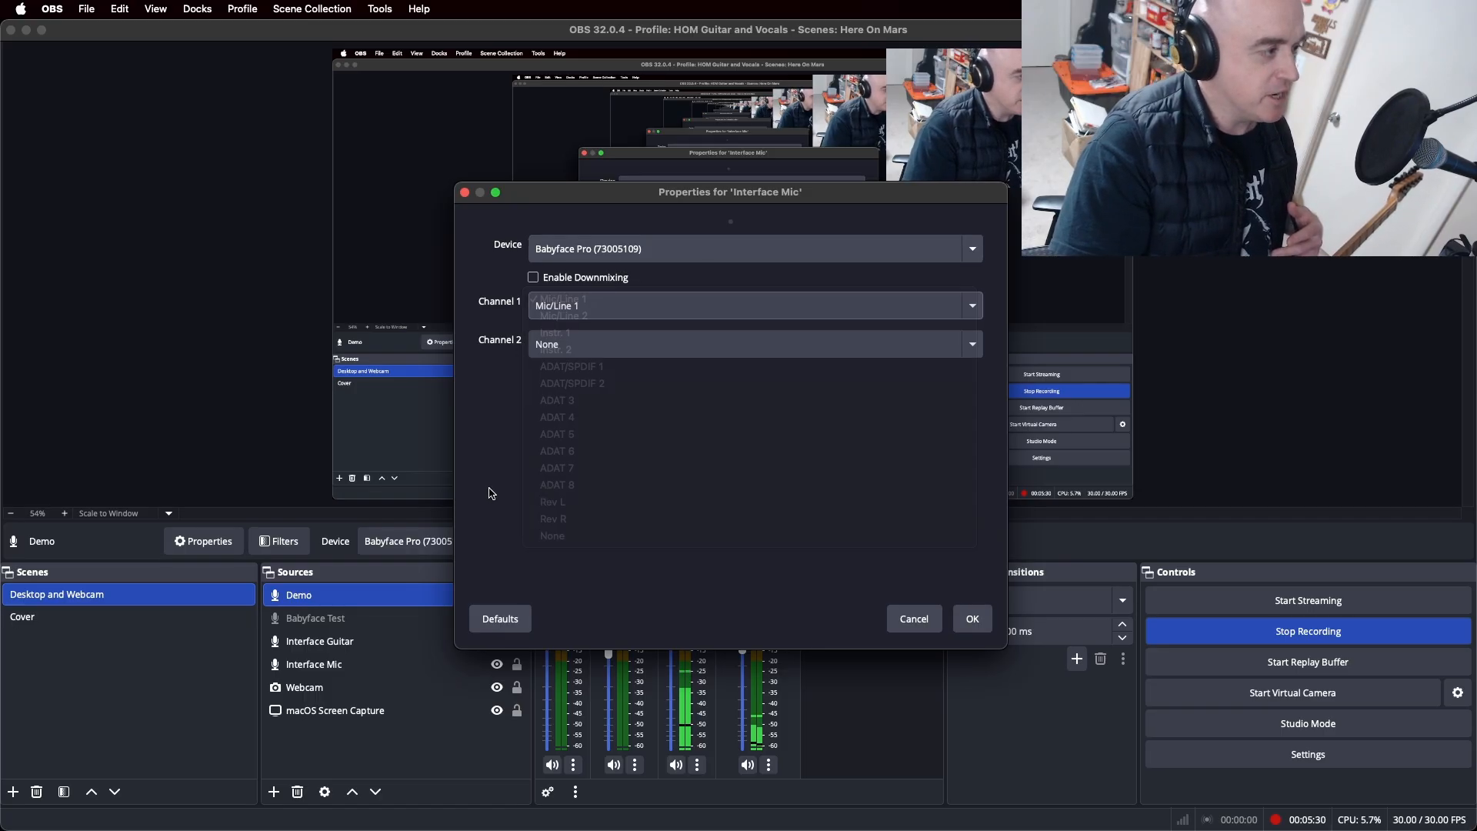
click(912, 621)
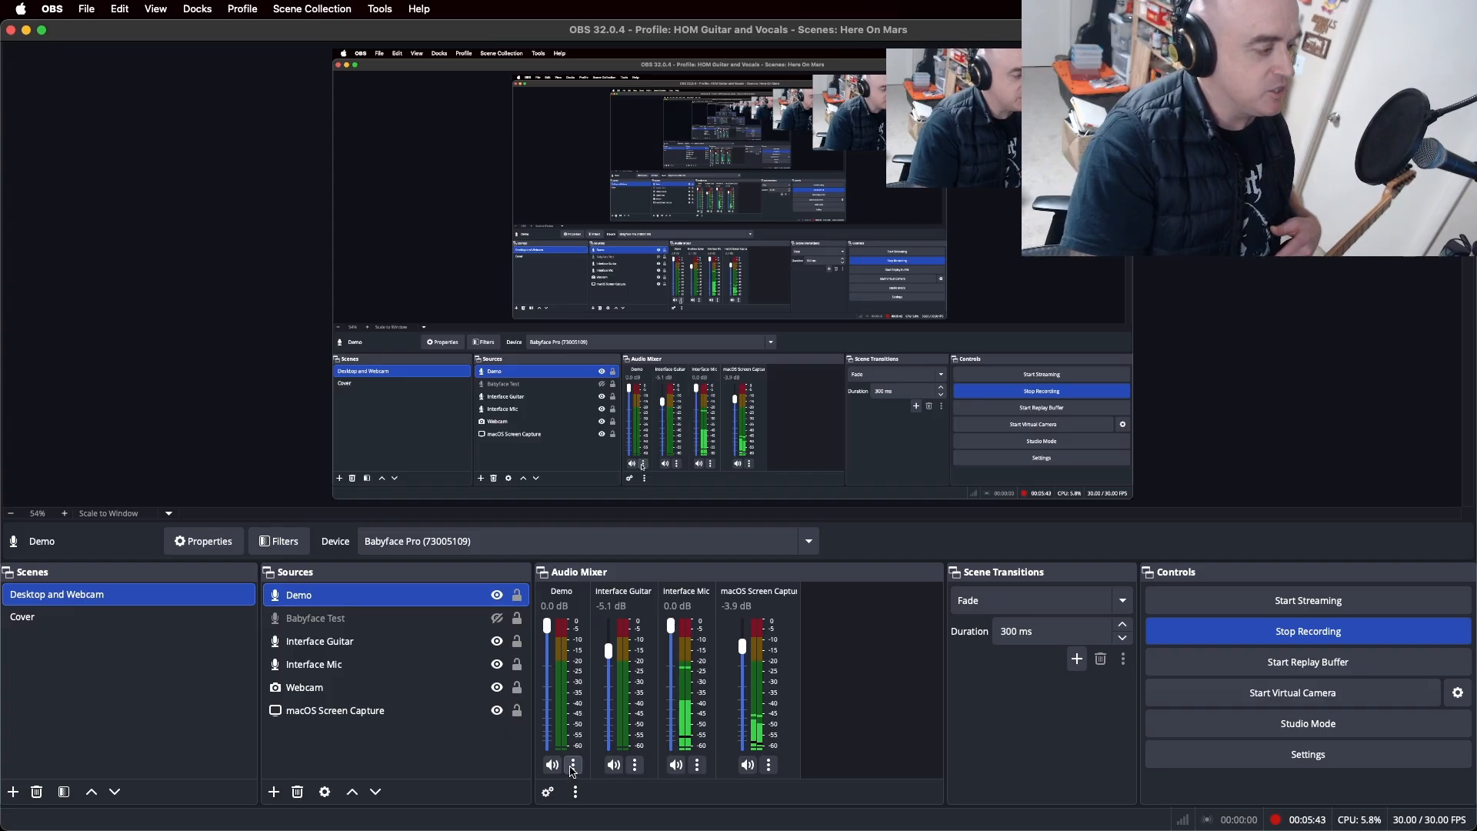
- Change Channel 1 of the Demo source to Instr. 2 and accept the properties
click(574, 766)
click(606, 734)
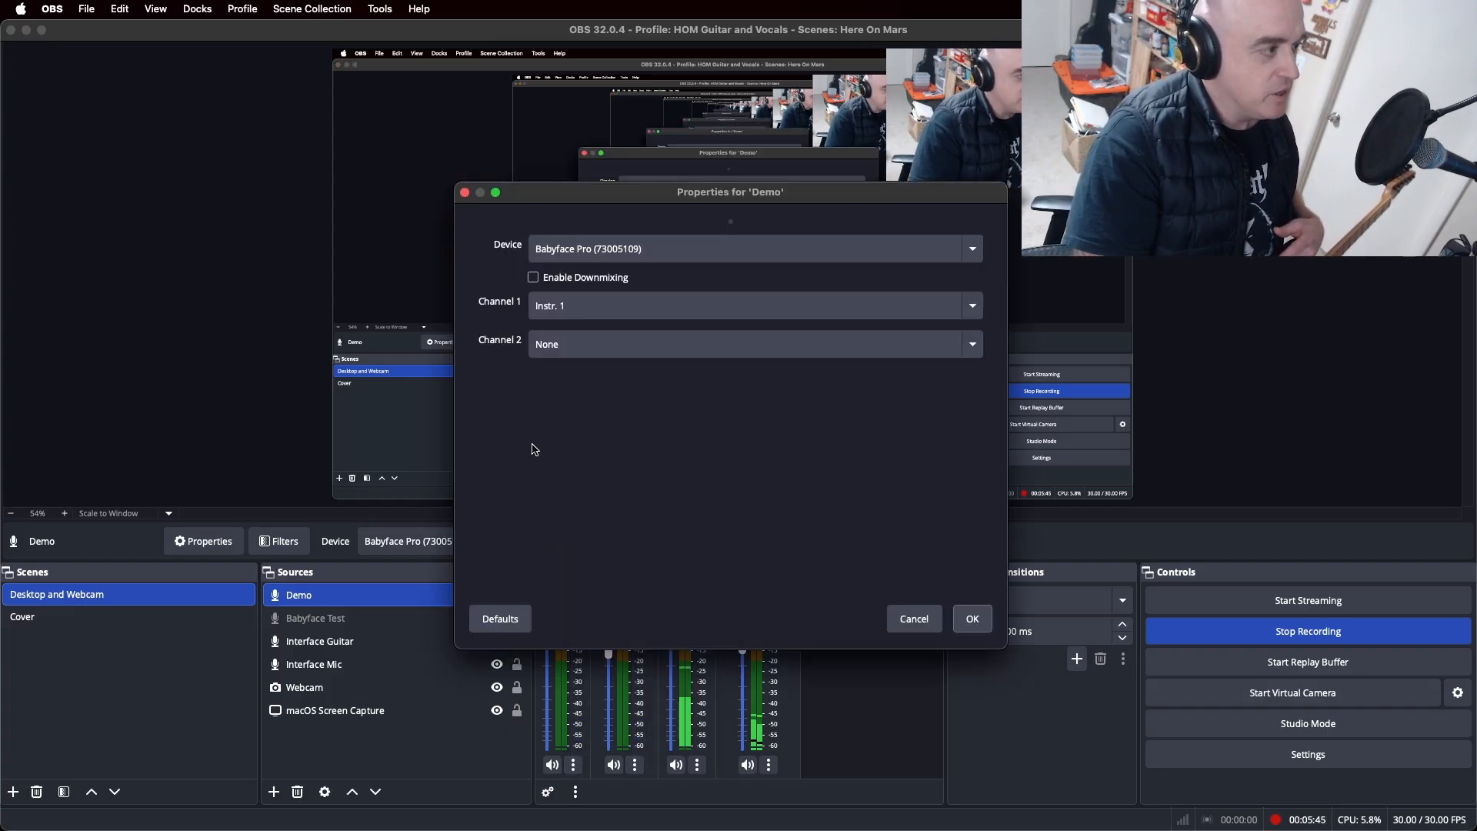
click(594, 316)
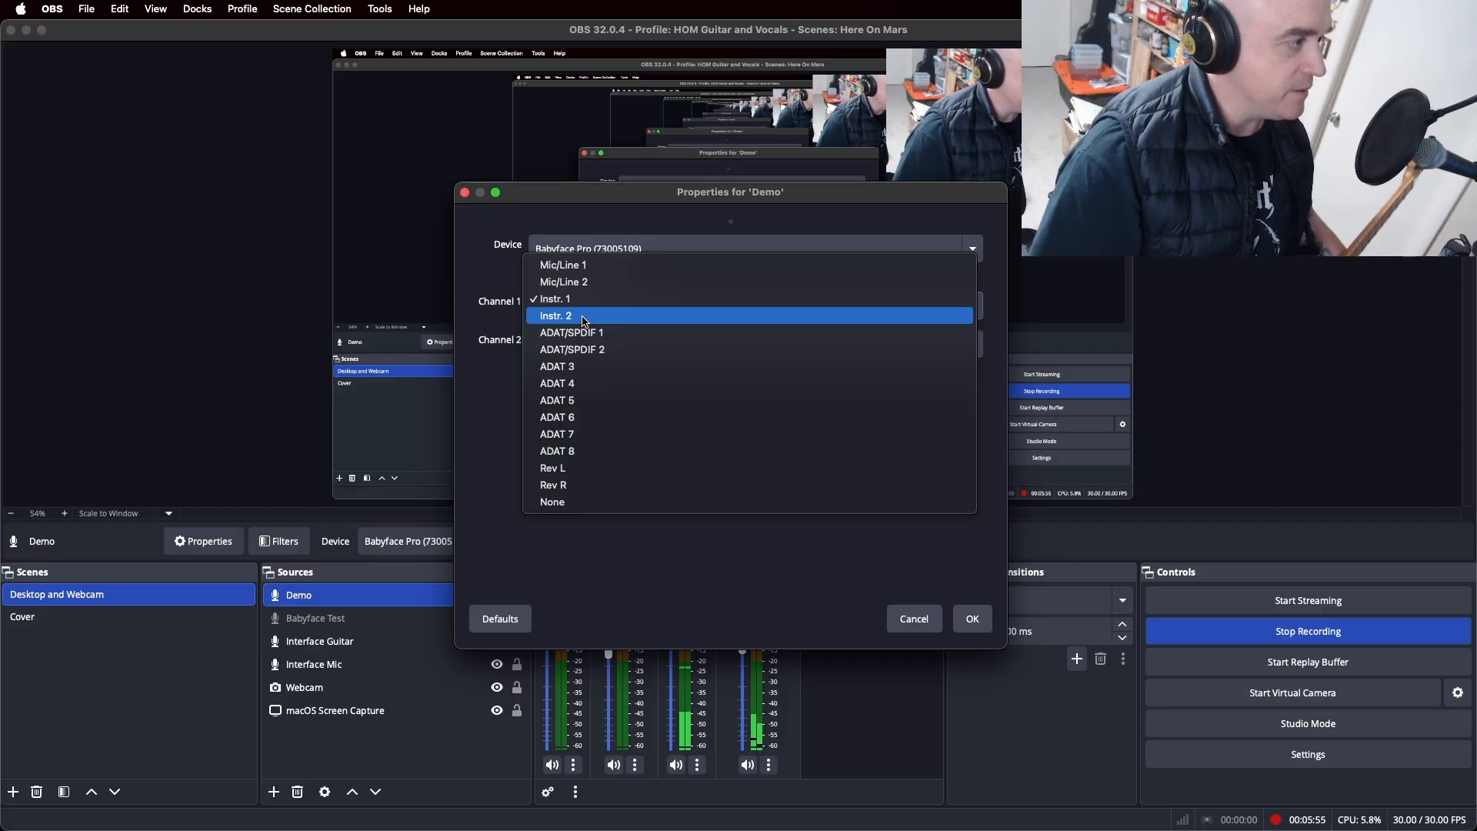
click(585, 322)
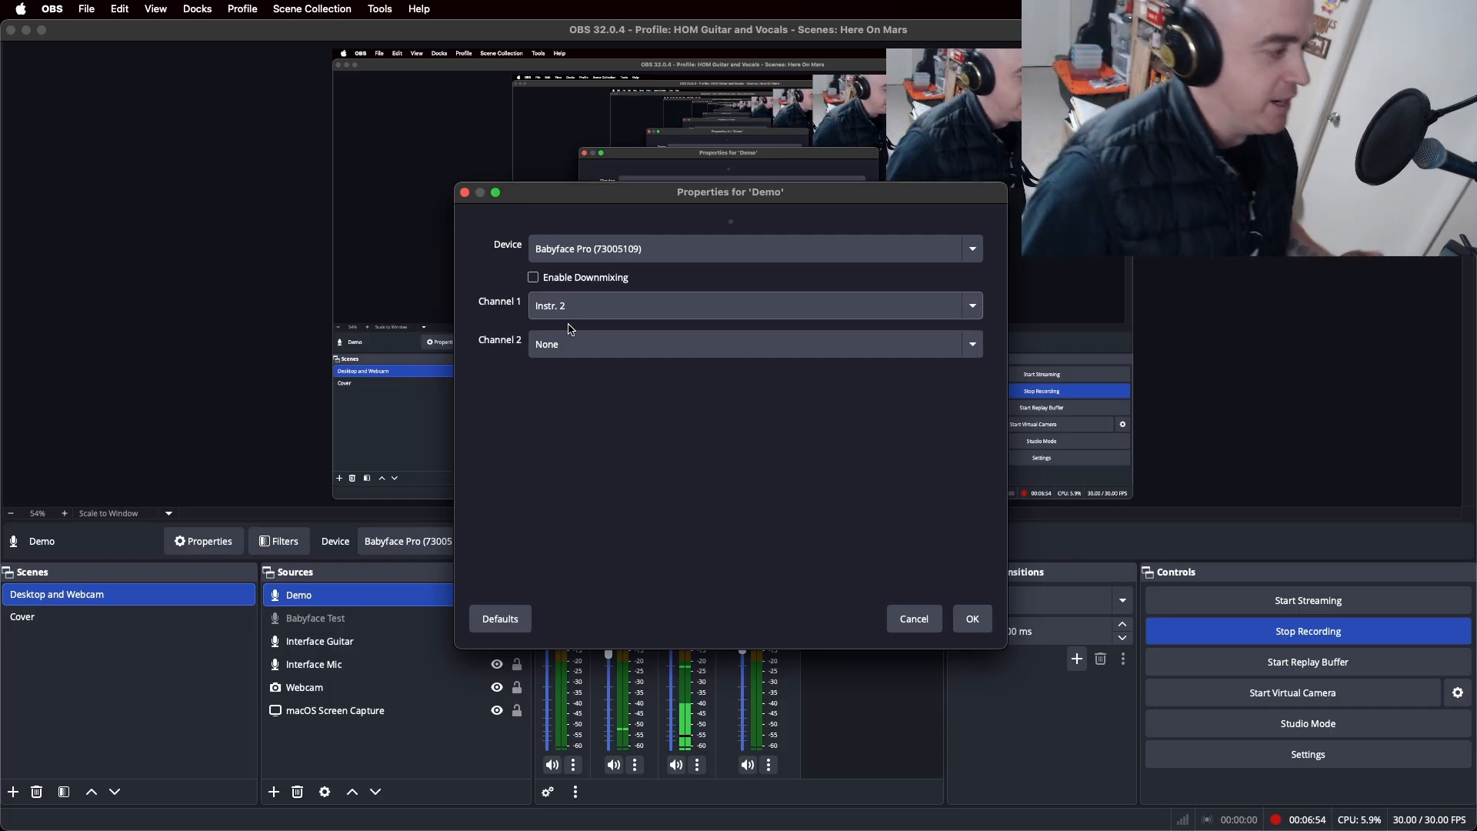
click(974, 620)
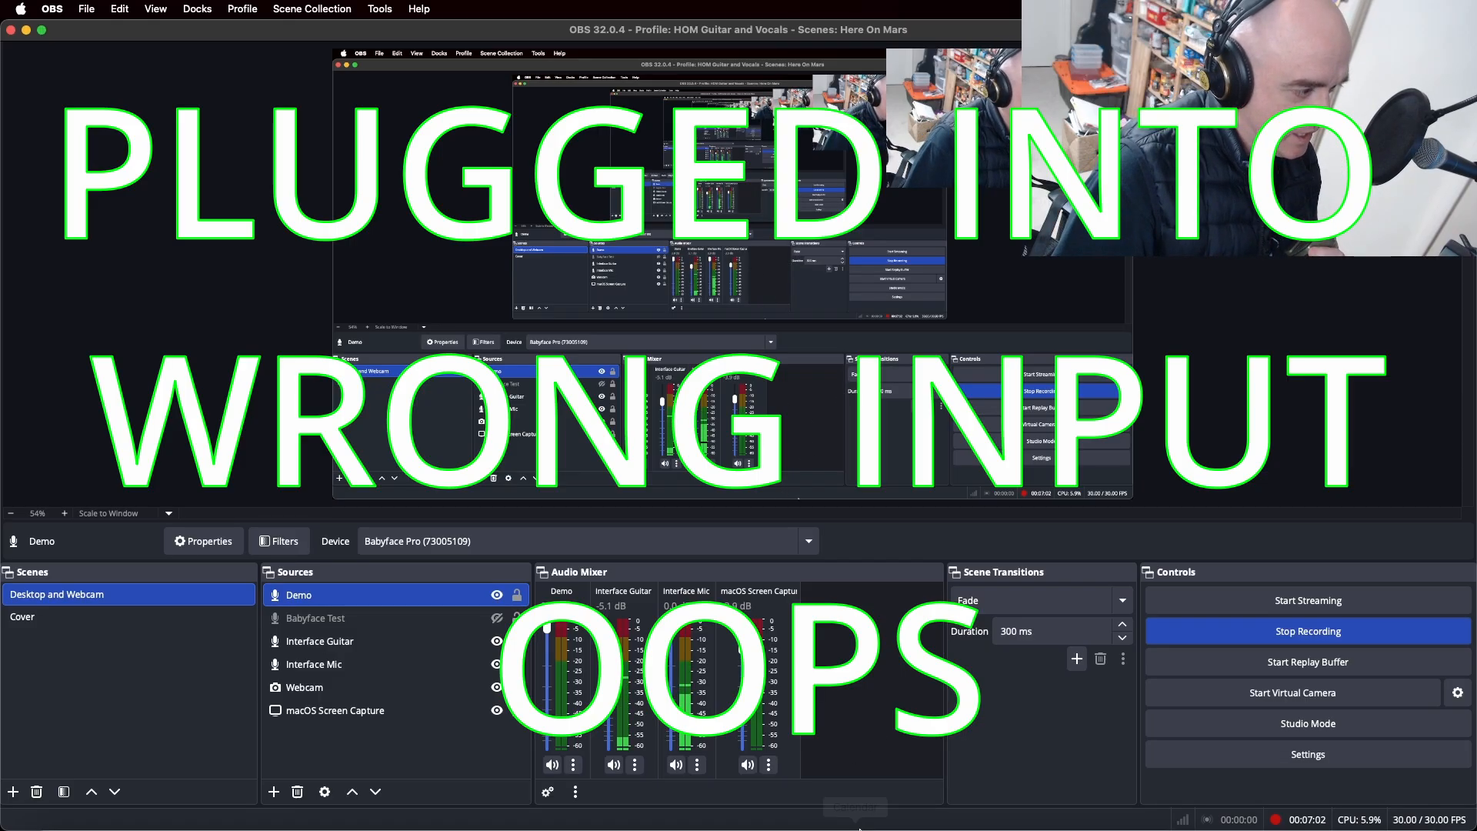
- Switch to TotalMix FX and set the Instr. 4 hardware input's reference level to -10dBV
mouse_move(1088, 816)
click(1139, 804)
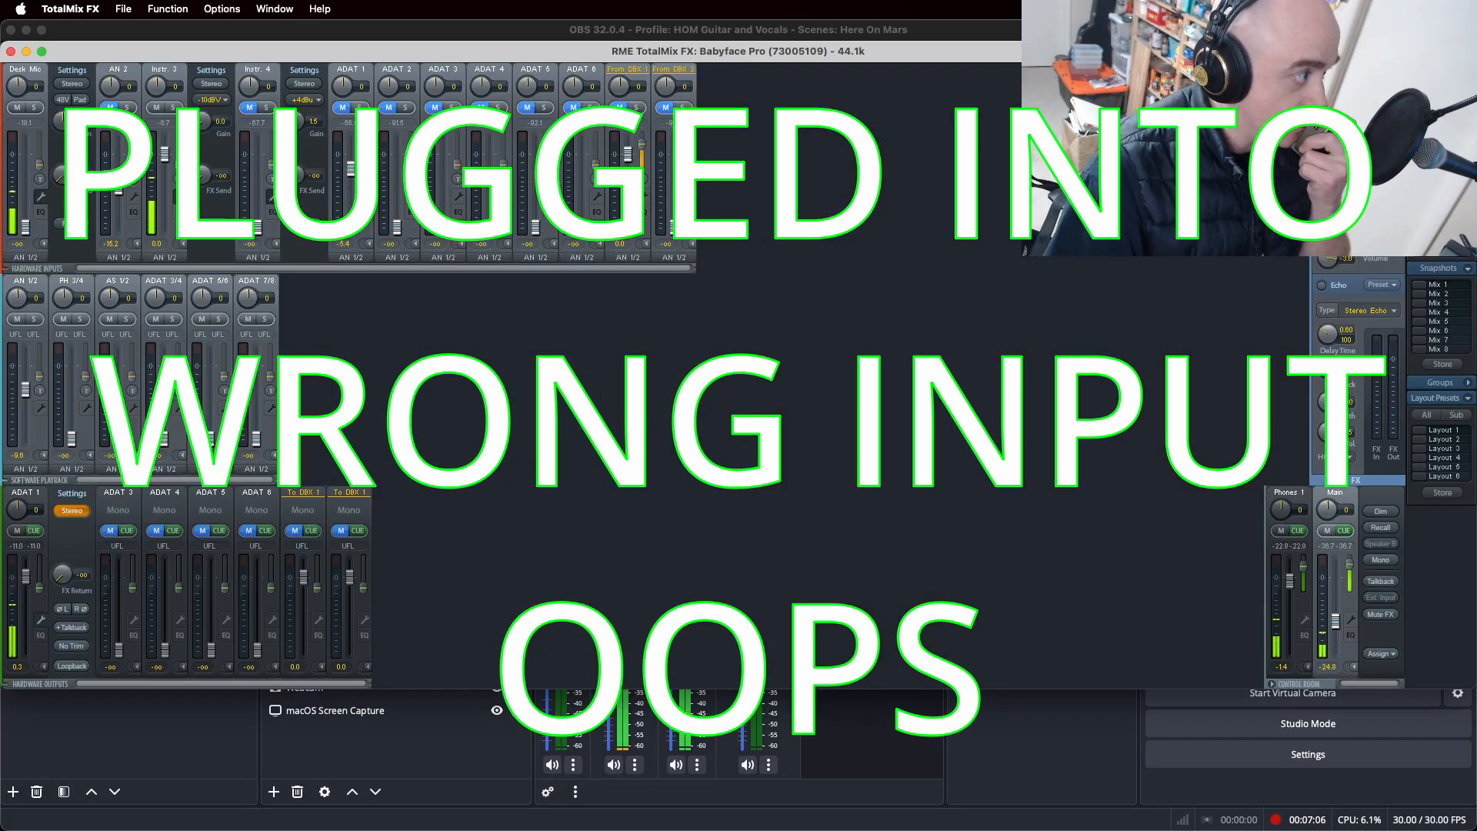
click(310, 100)
click(317, 89)
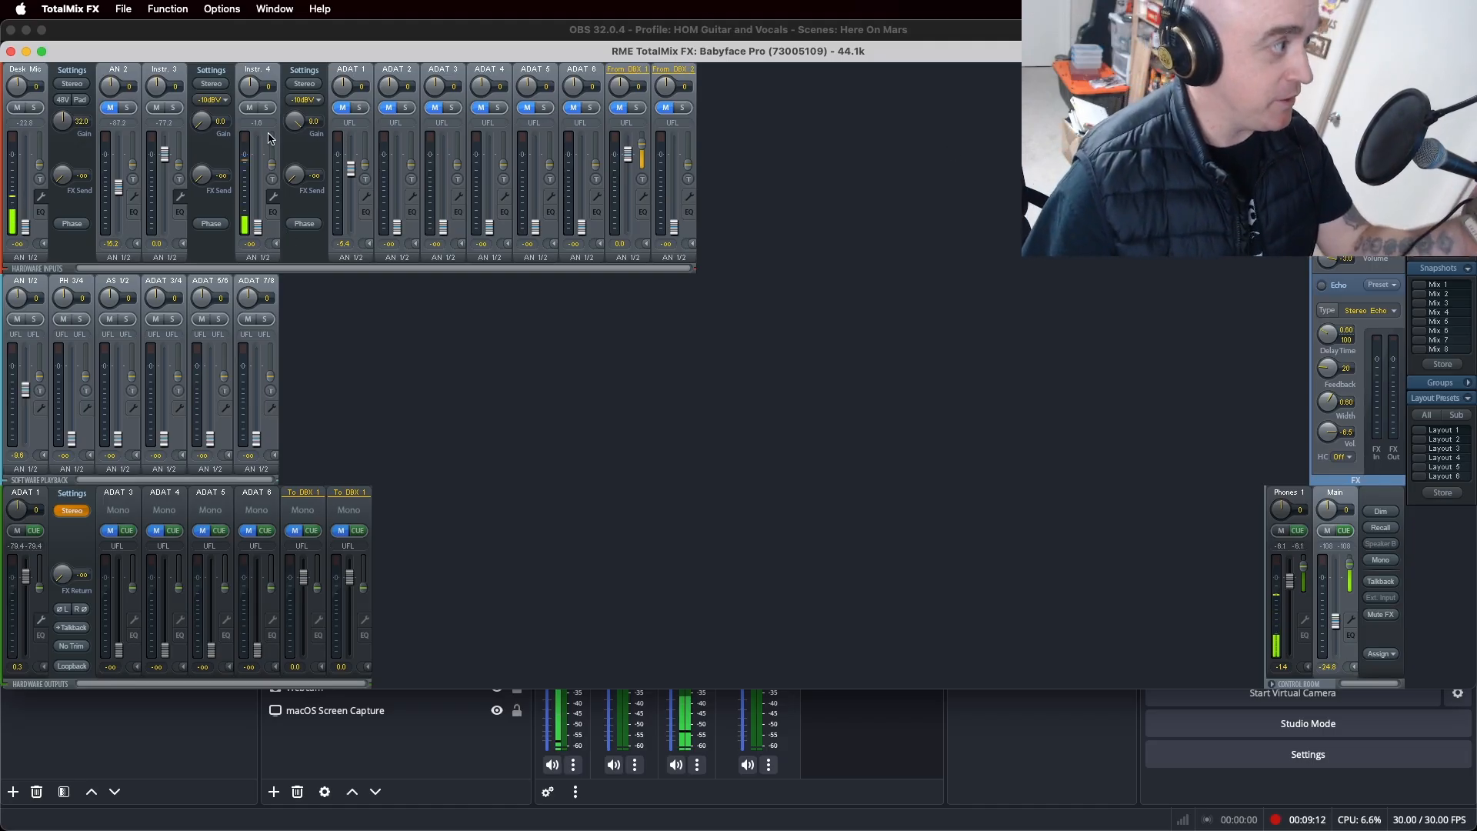
- Return to OBS and enable mono for the Demo source in the advanced audio properties
click(927, 750)
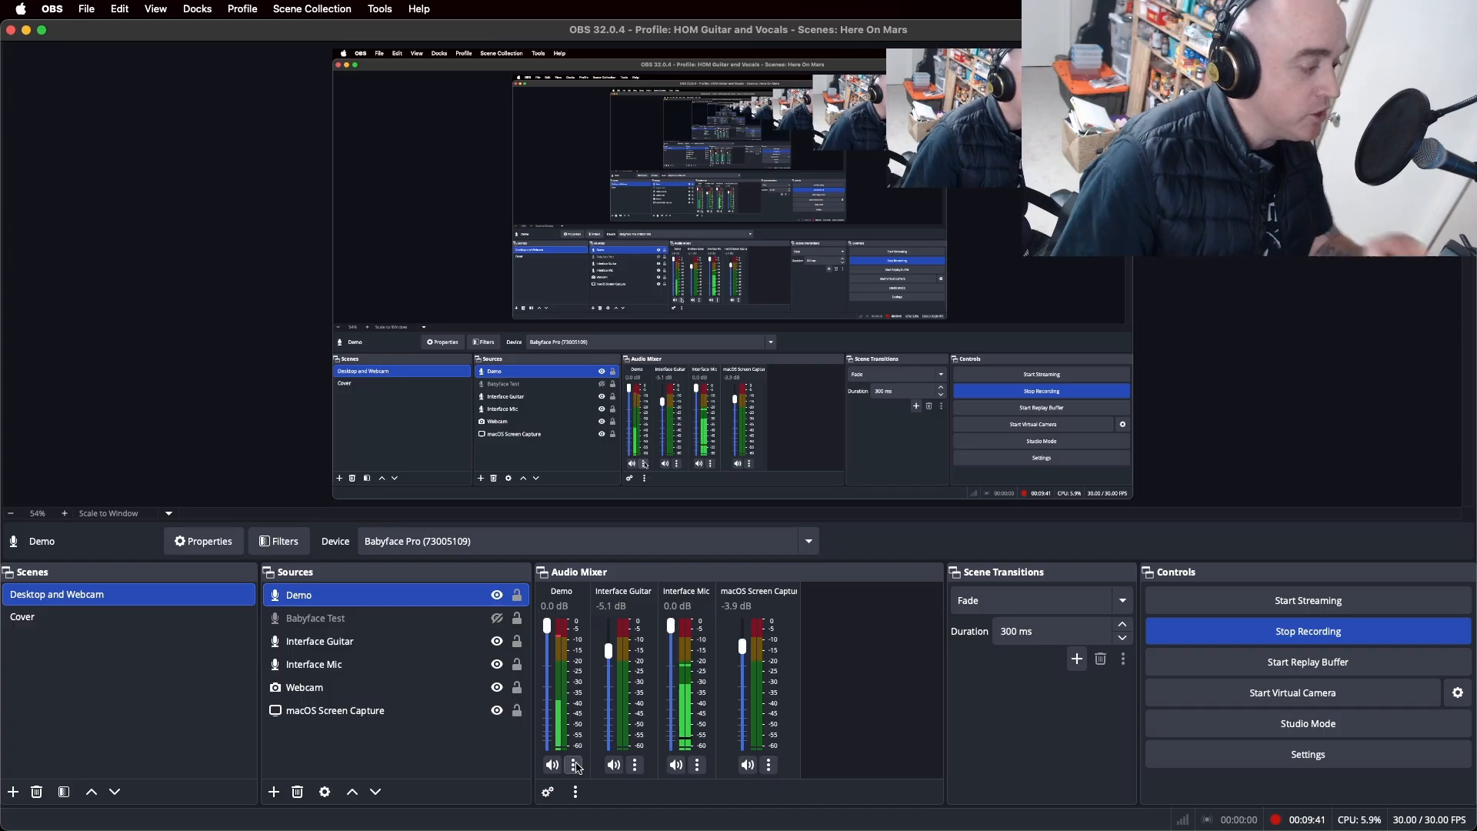
click(573, 767)
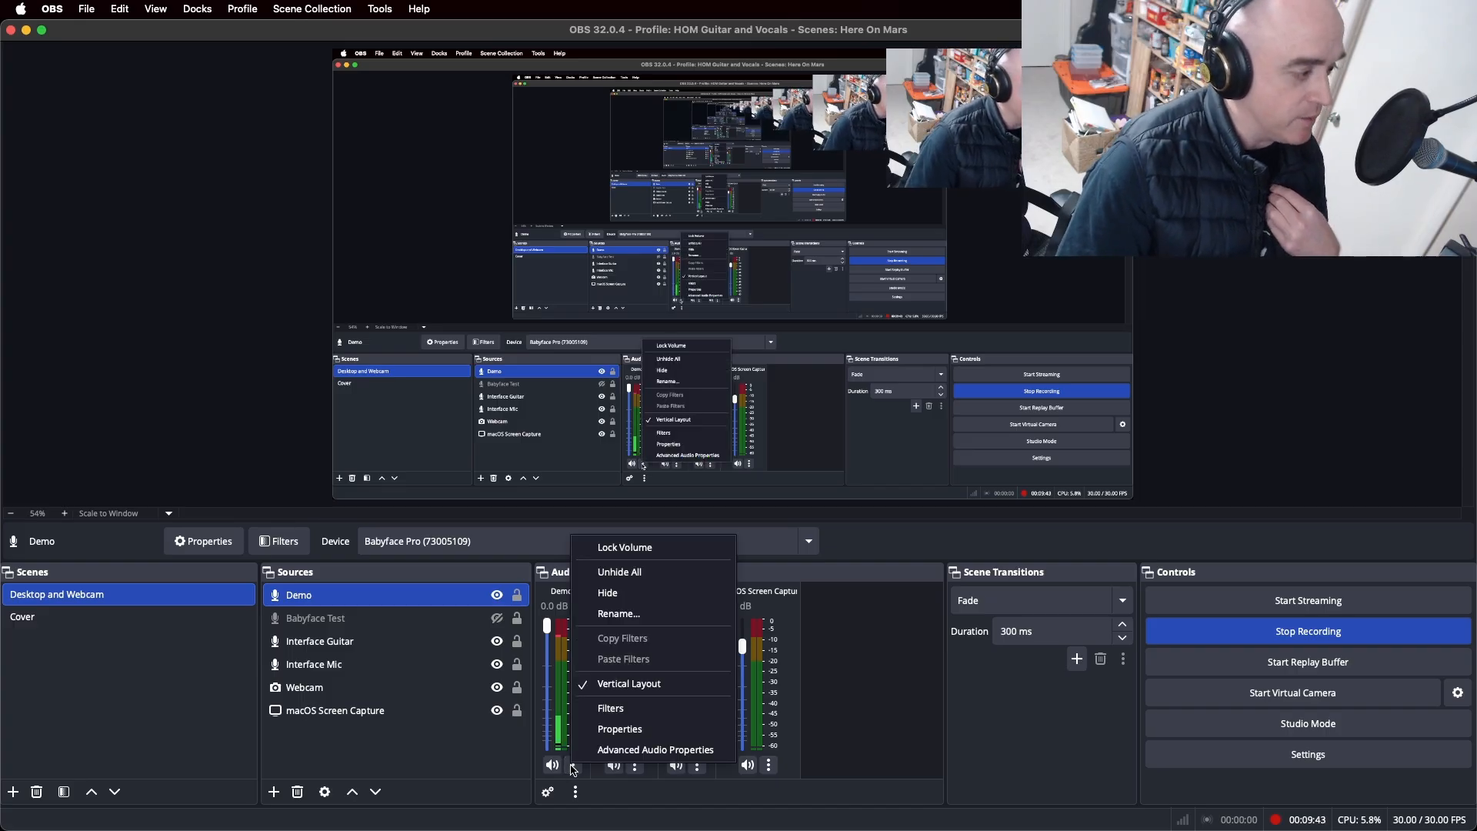
click(631, 751)
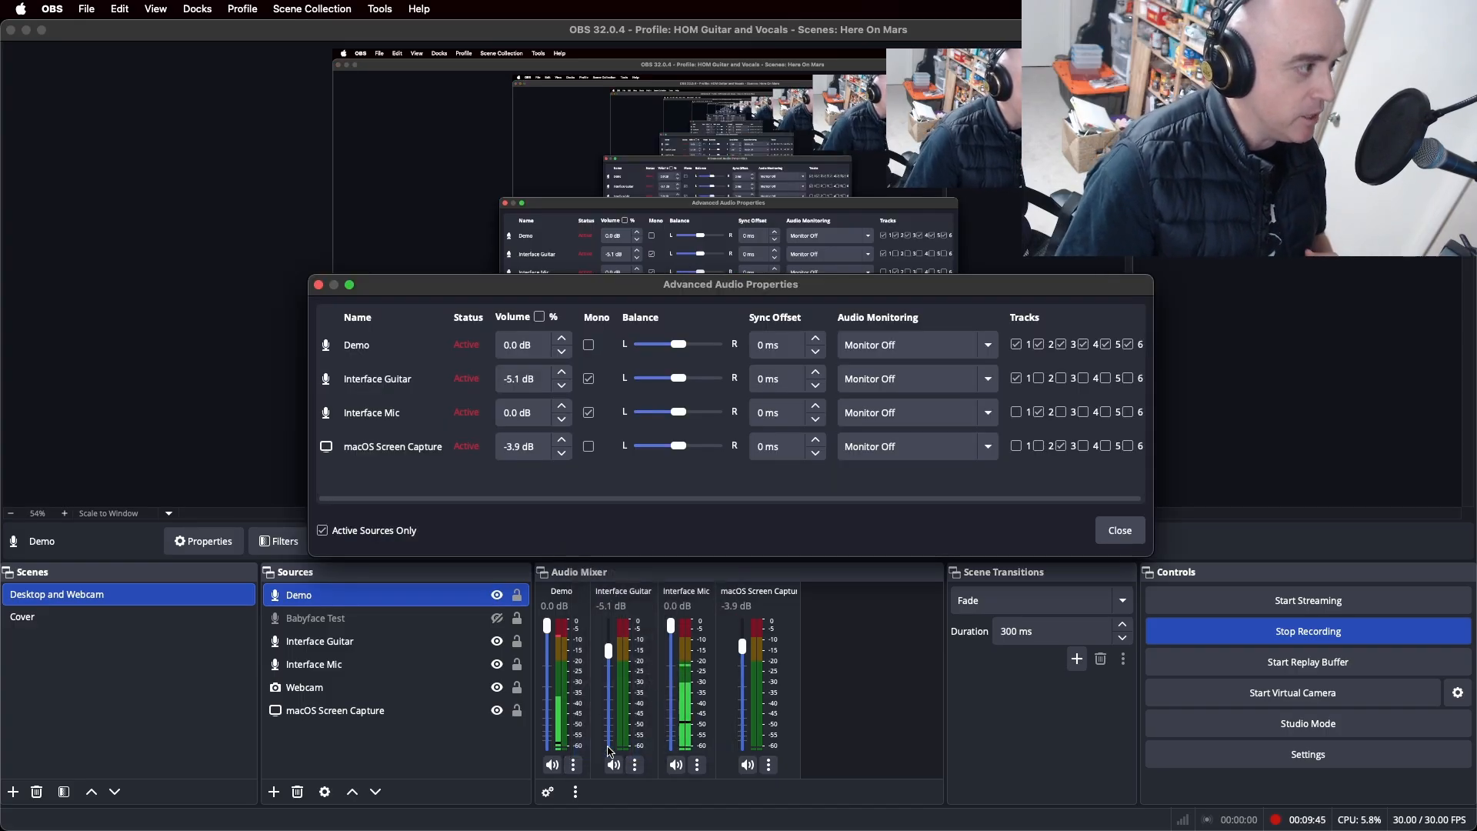
click(588, 345)
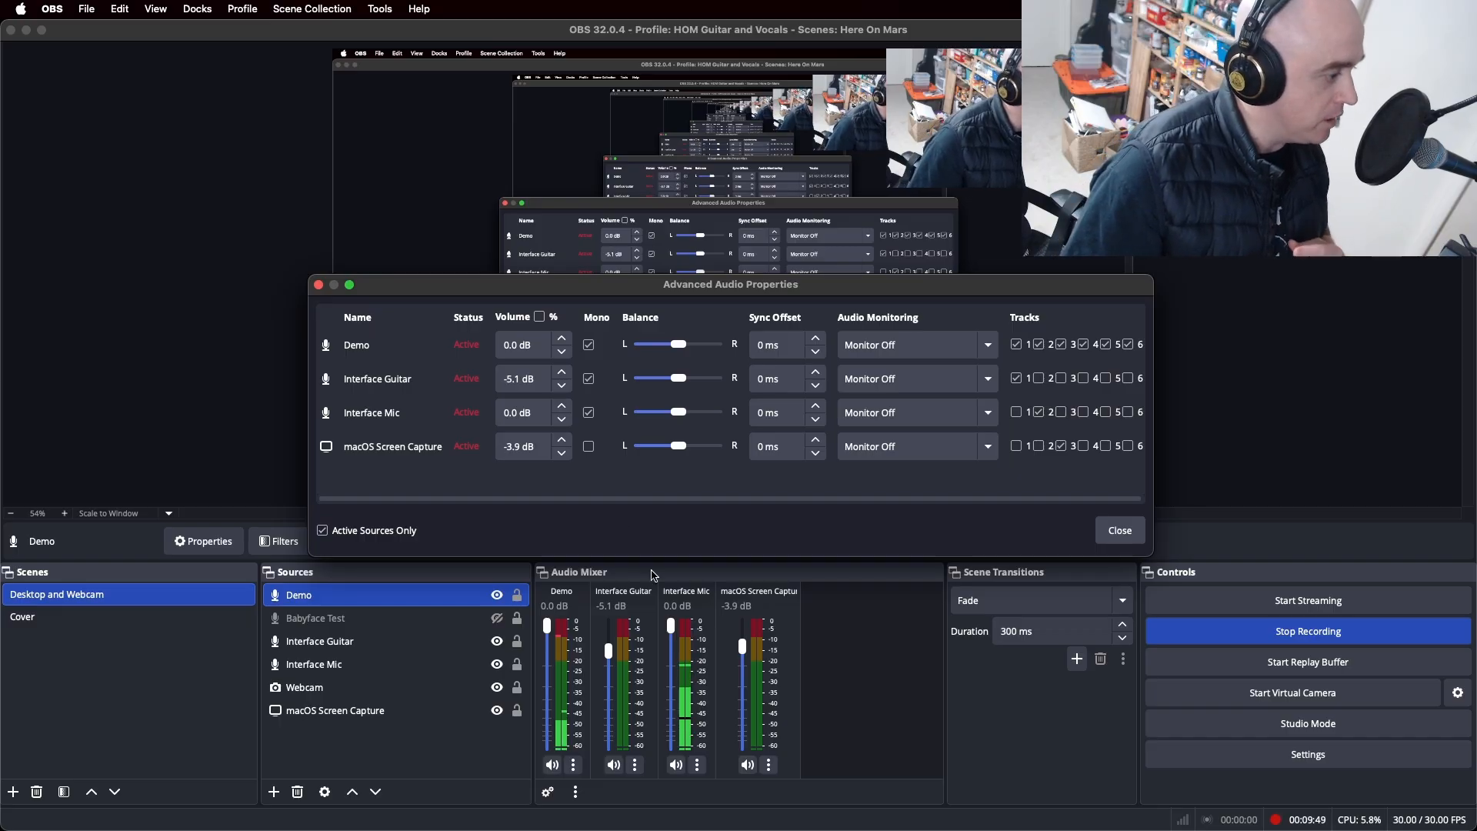
click(1117, 530)
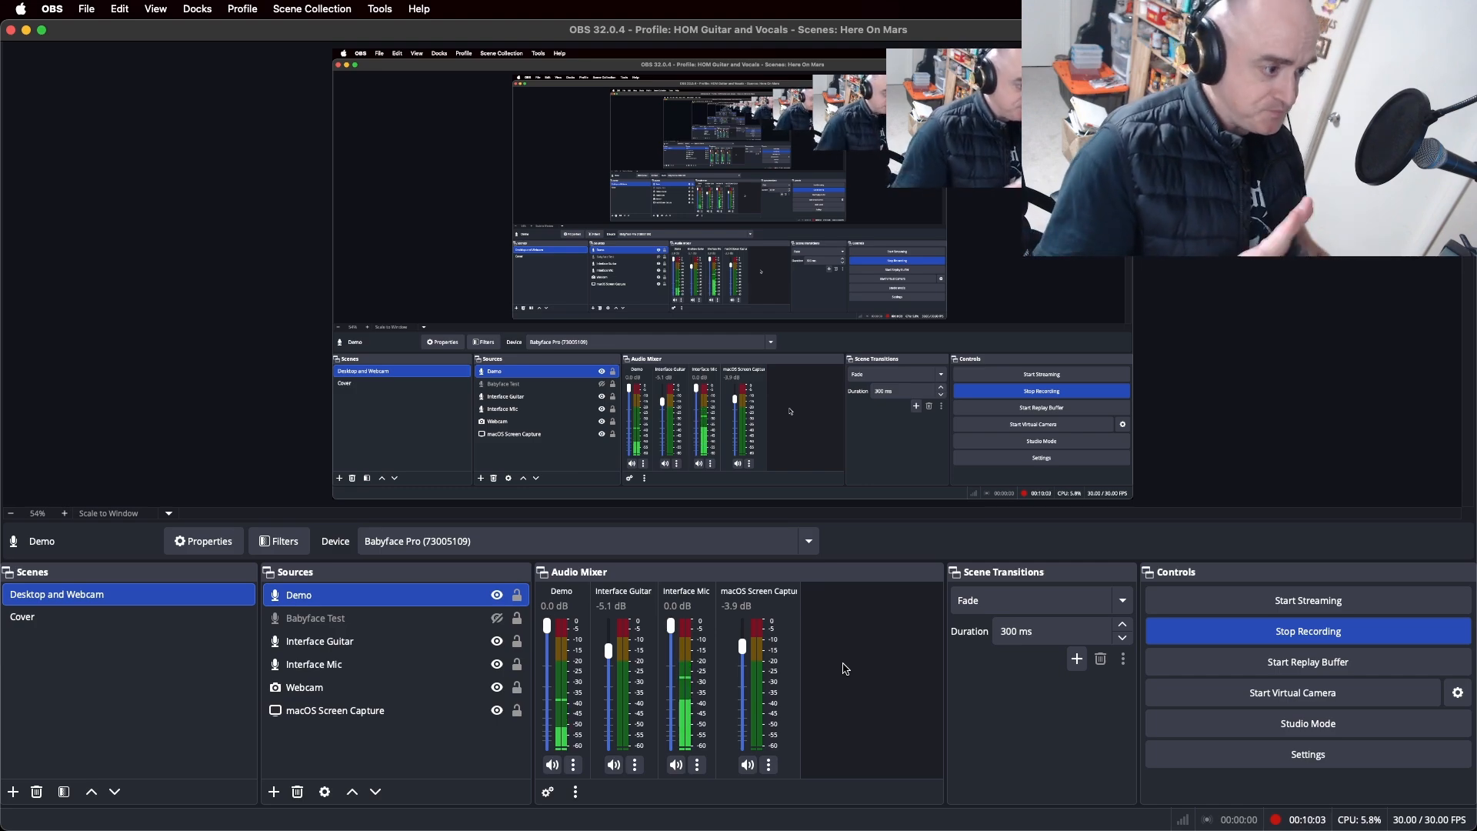
- Open the OBS audio settings
click(1369, 762)
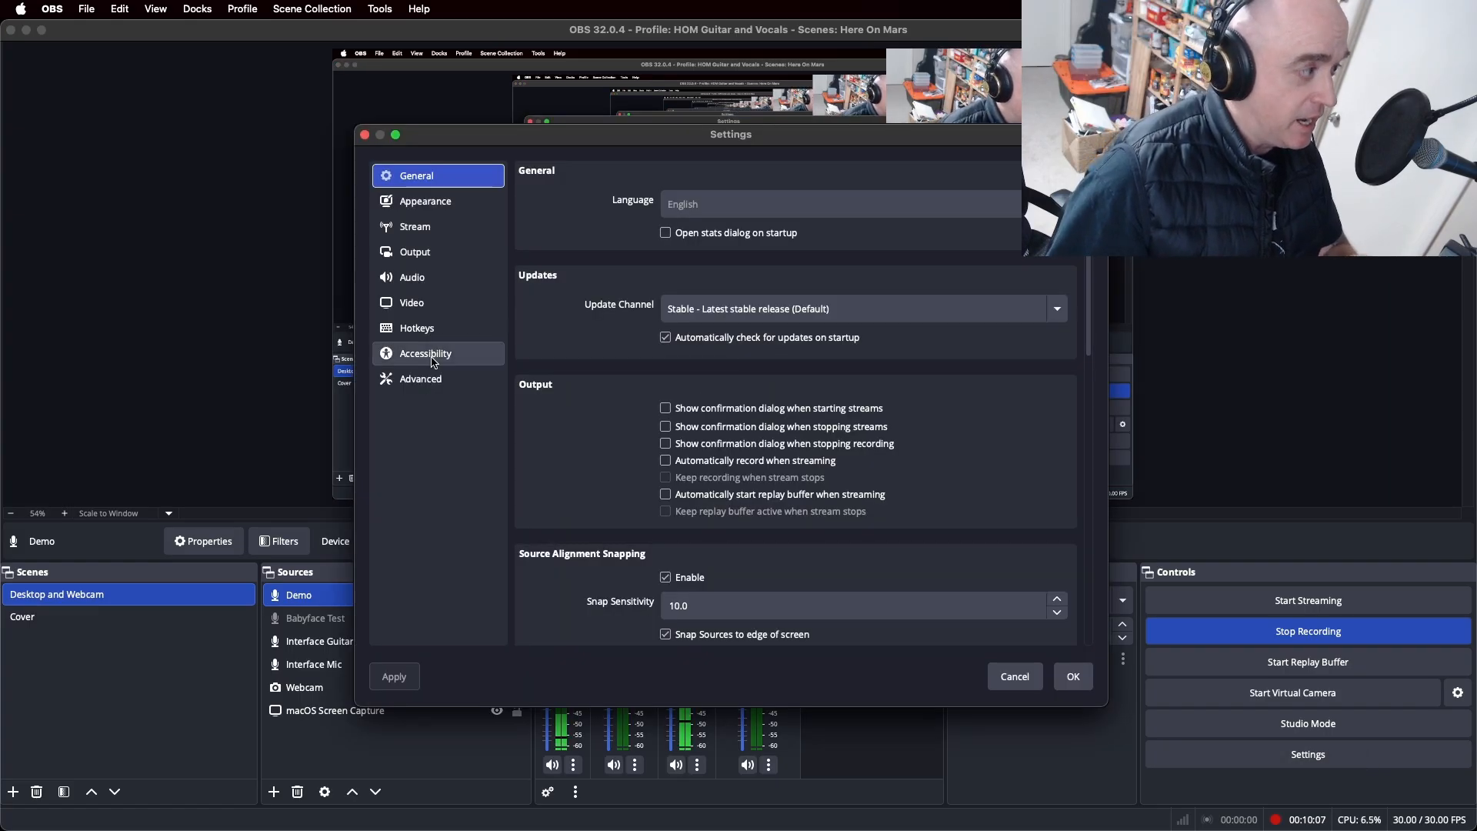
click(432, 307)
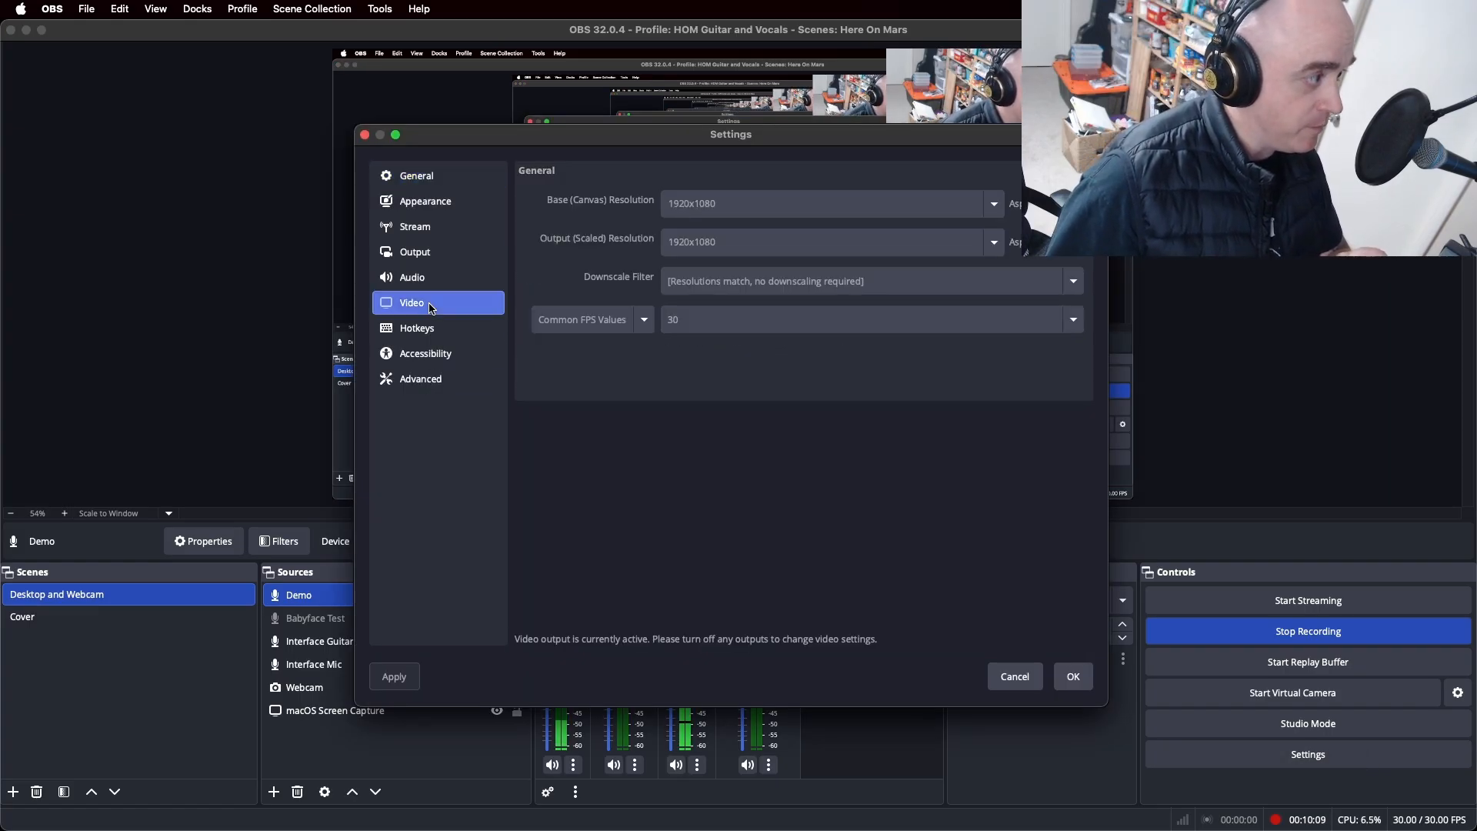
click(432, 281)
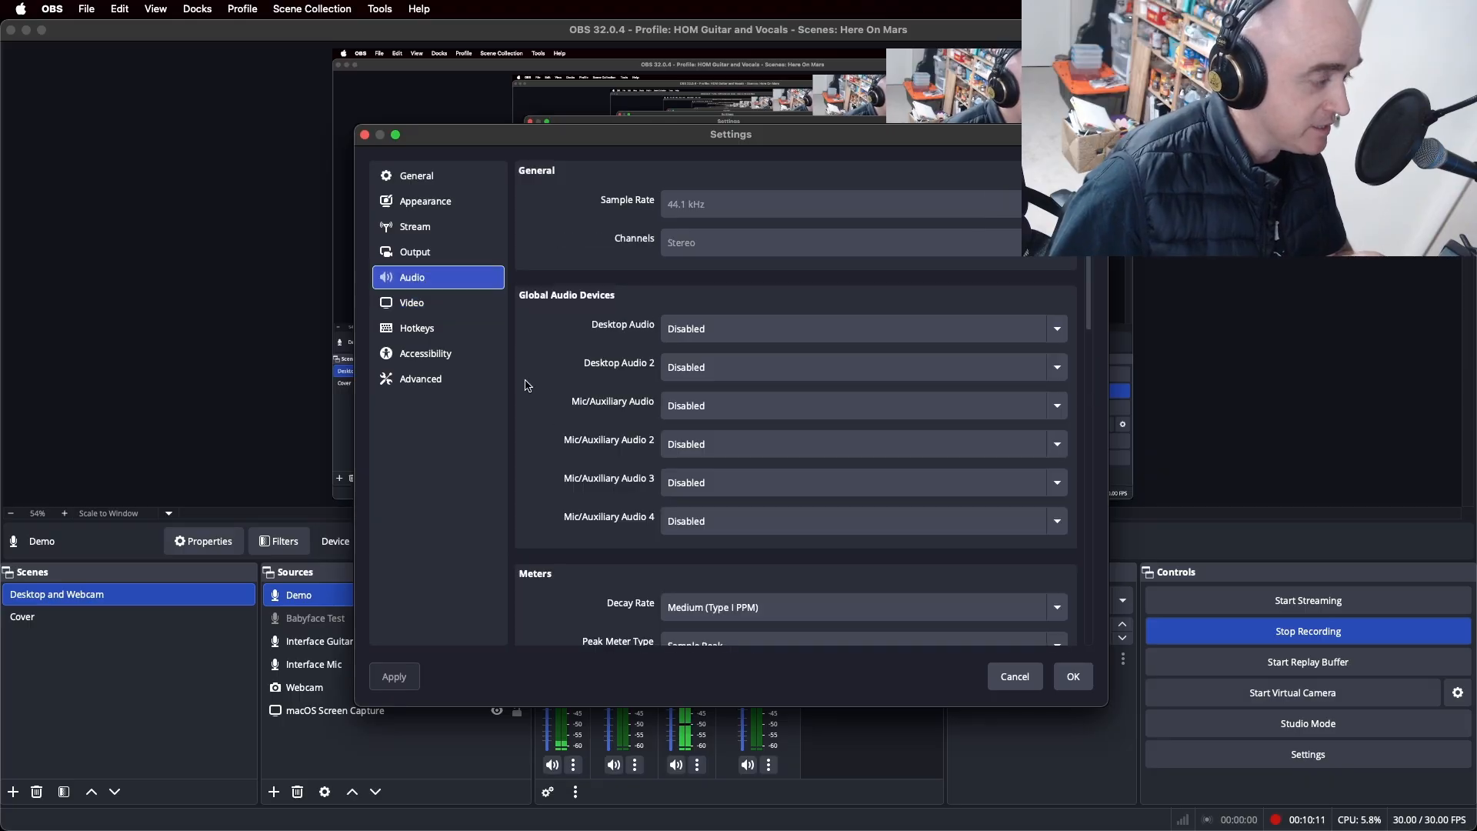
- Look through the audio settings, including the global devices, meters, monitoring device and push-to-mute and push-to-talk hotkeys
scroll(566, 435, down, 5)
scroll(566, 436, down, 5)
scroll(566, 435, up, 7)
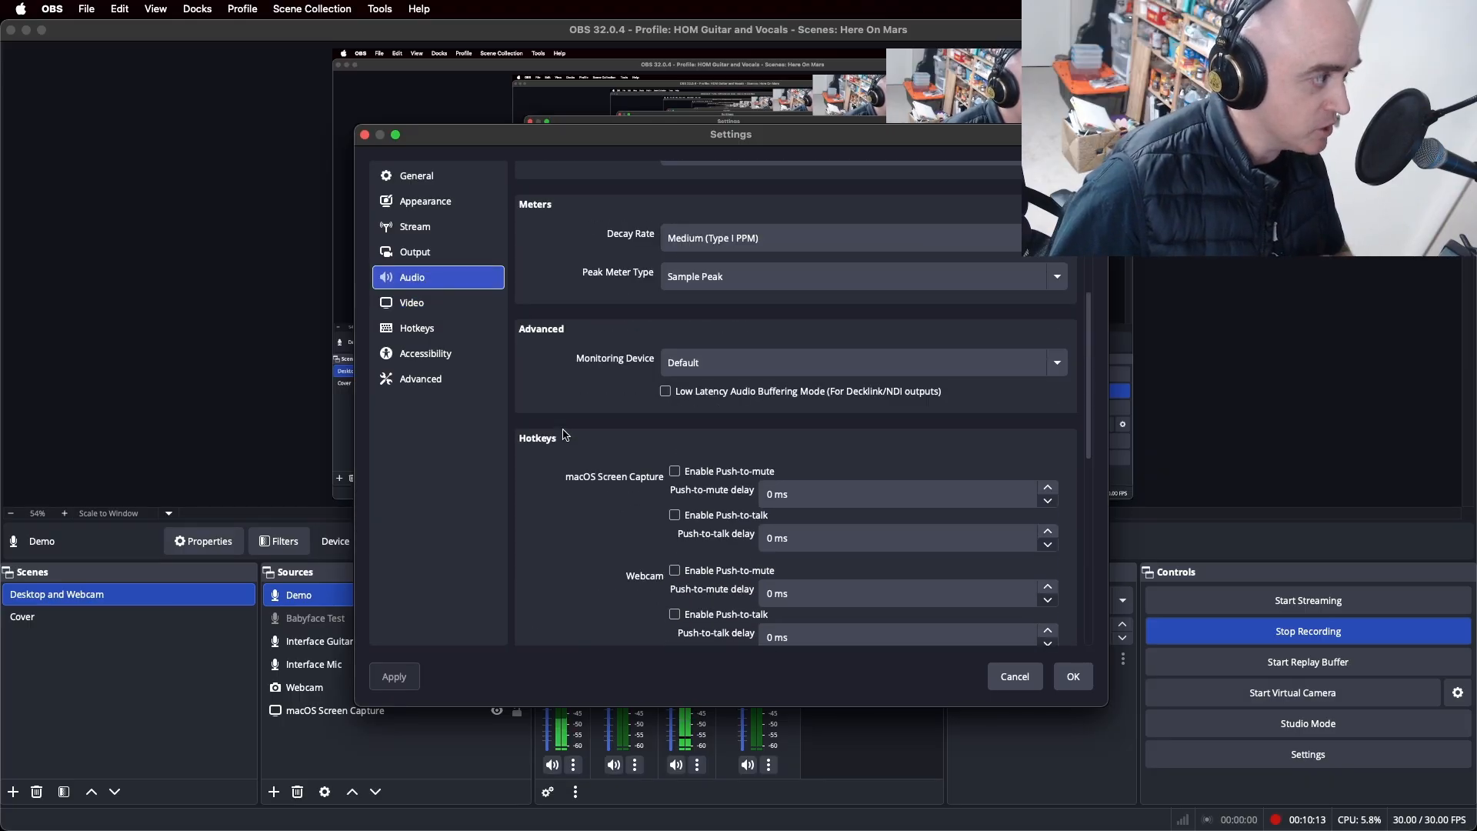
scroll(566, 435, up, 2)
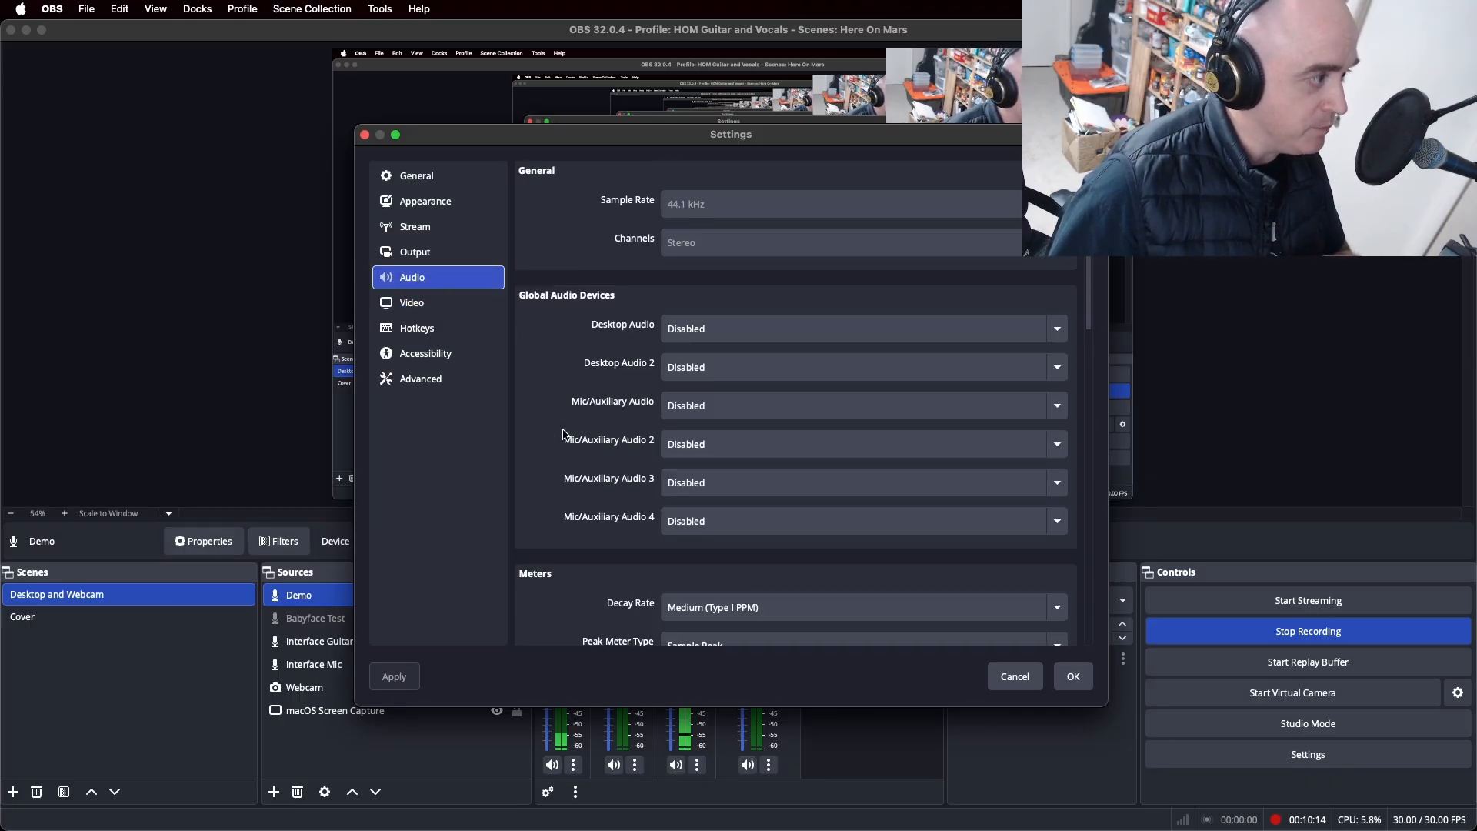
- Review the streaming and recording output settings, including the recording's audio track selection, and close the settings without saving
click(452, 252)
scroll(566, 446, down, 4)
scroll(565, 466, up, 4)
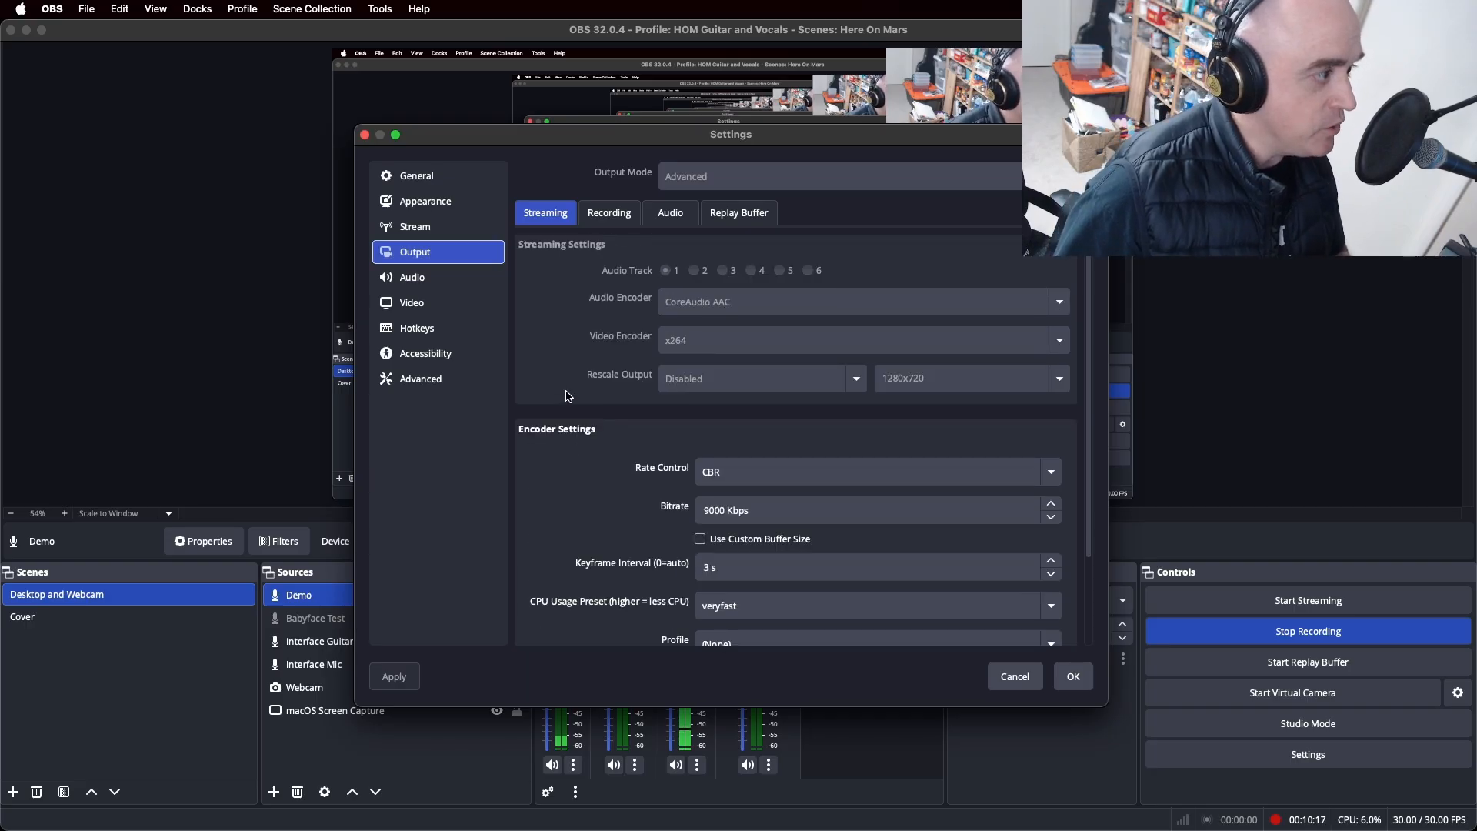
click(599, 211)
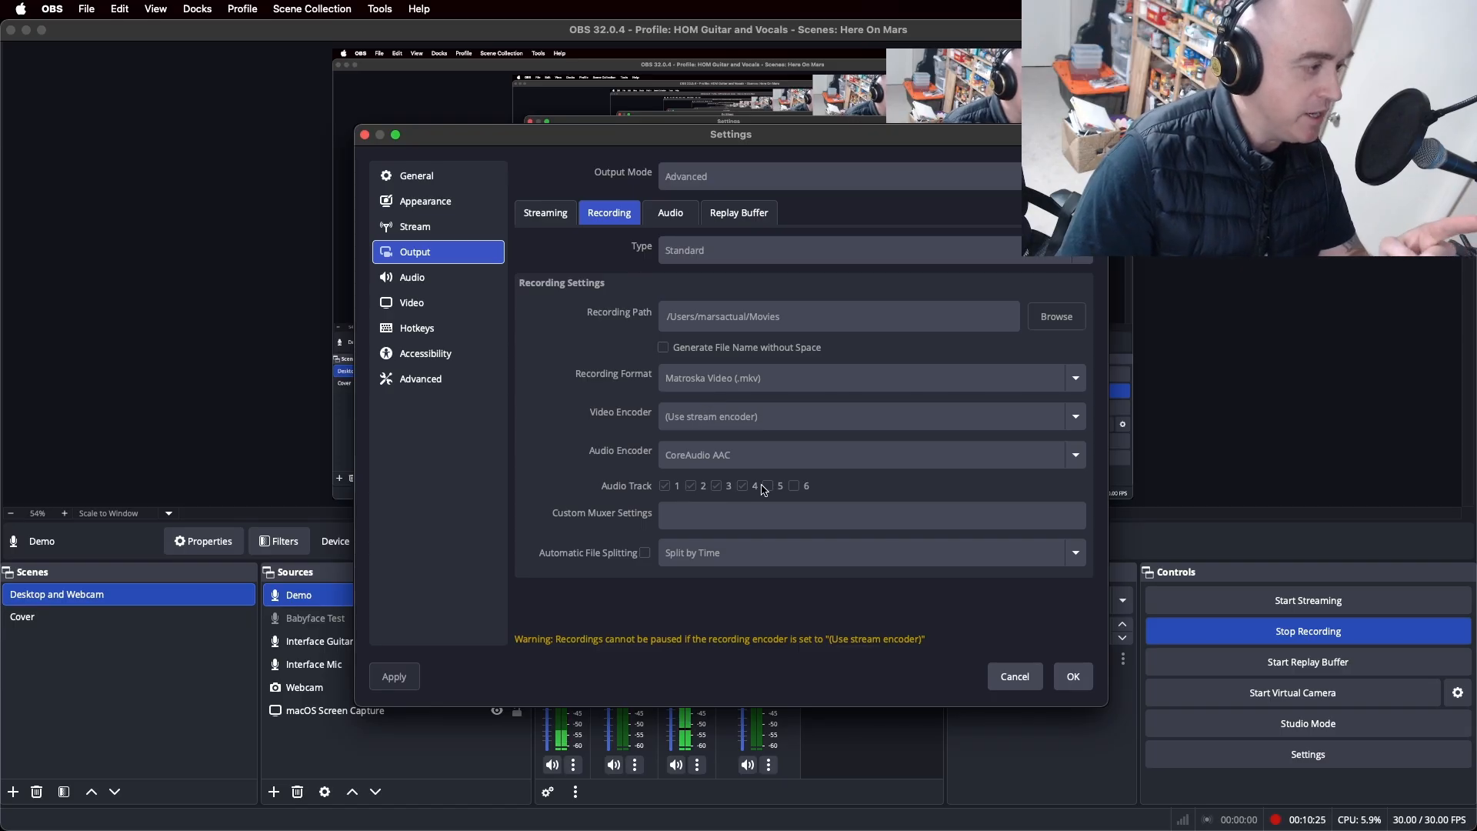
click(1015, 676)
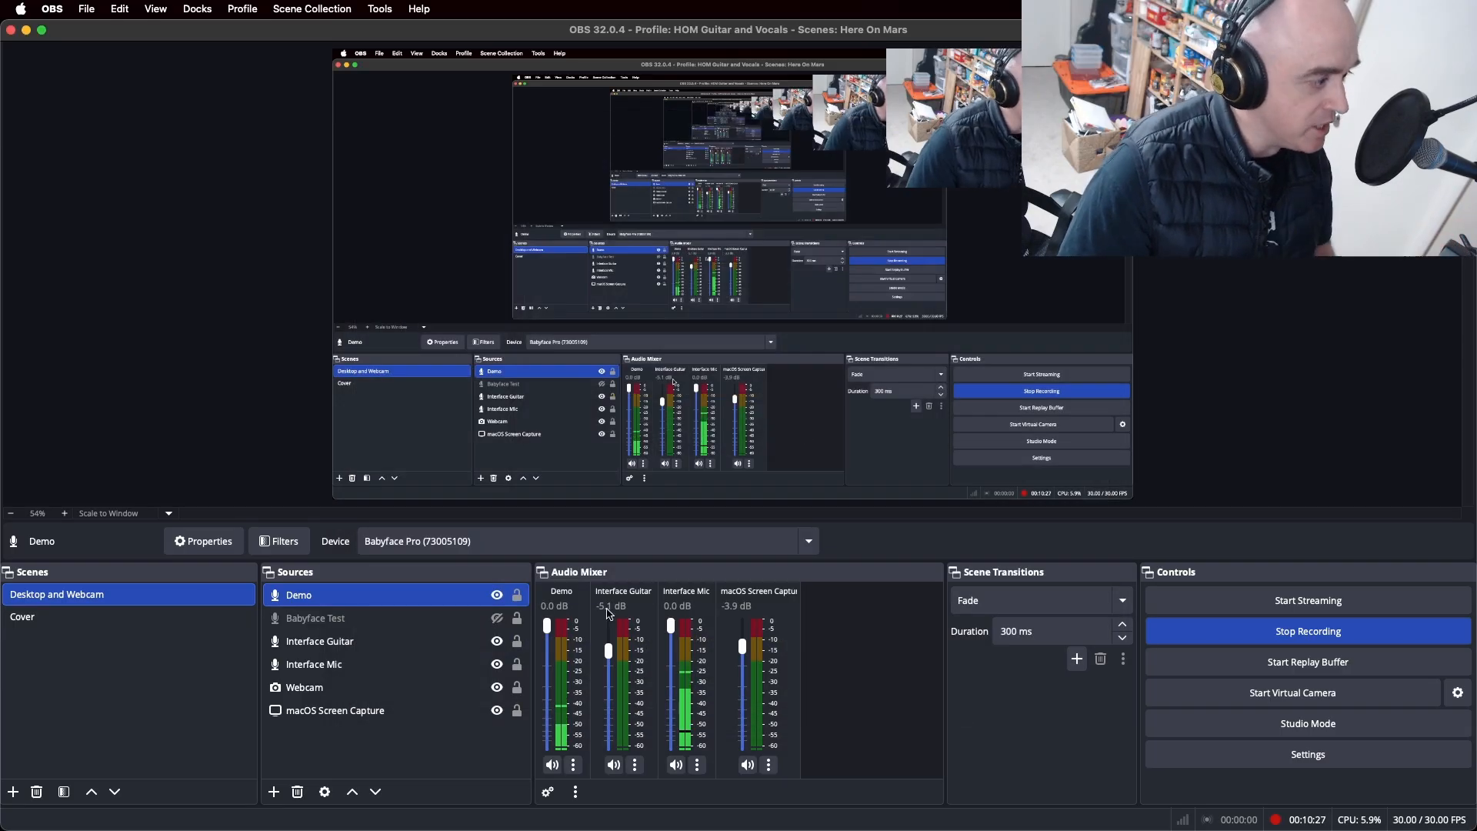
- Open the advanced audio properties to view the track assignments of the active sources
click(576, 769)
key(Escape)
click(548, 791)
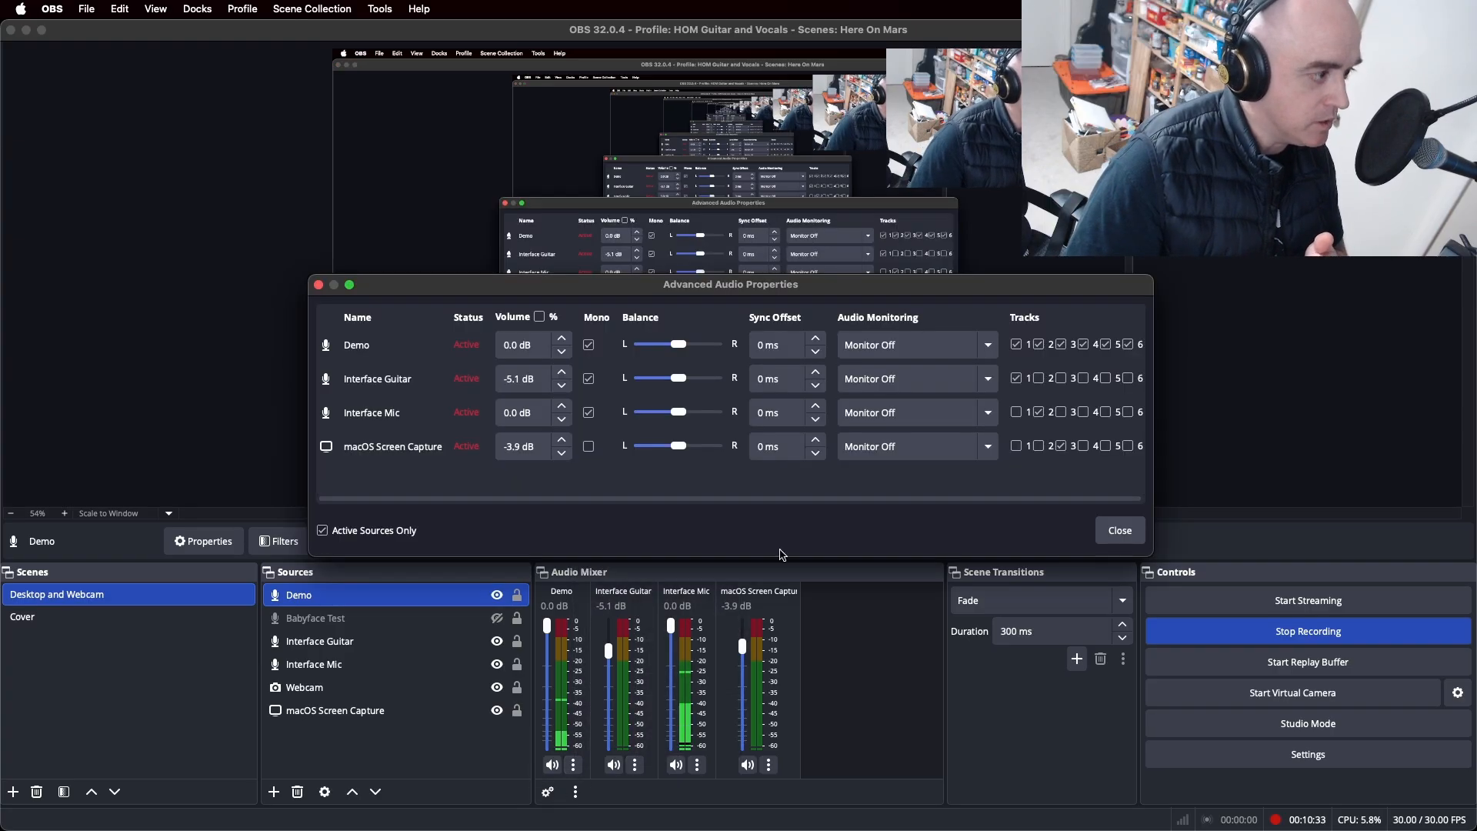